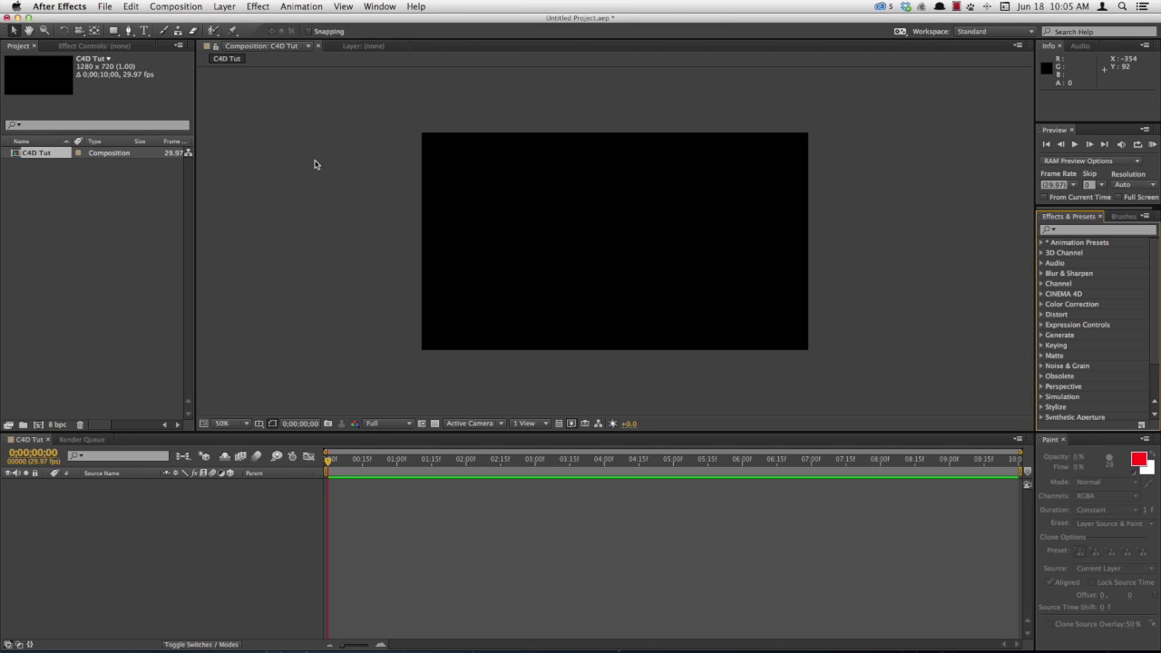
Add a MAXON CINEMA 4D File layer named test, saved to the Desktop
click(395, 43)
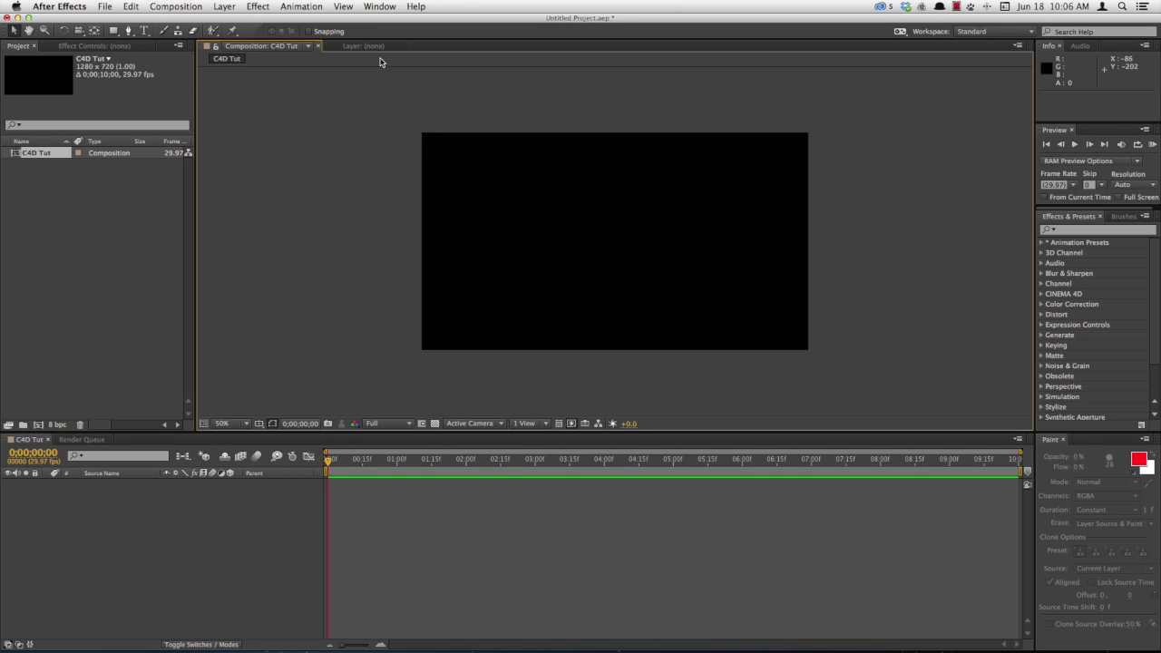
click(236, 7)
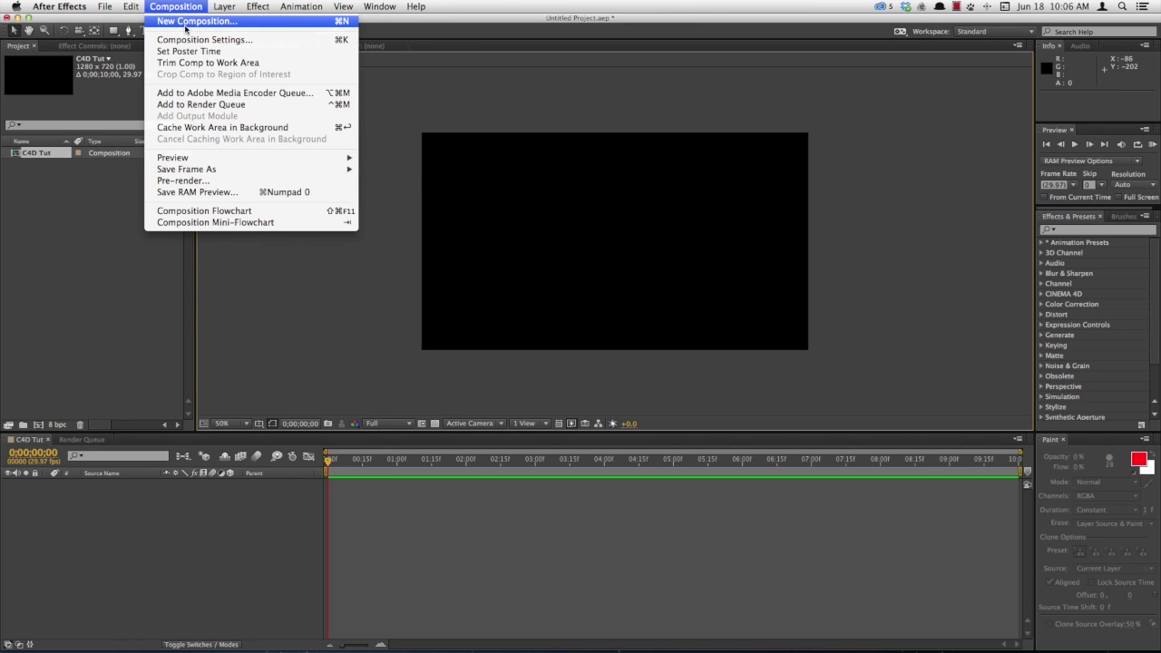
mouse_move(266, 28)
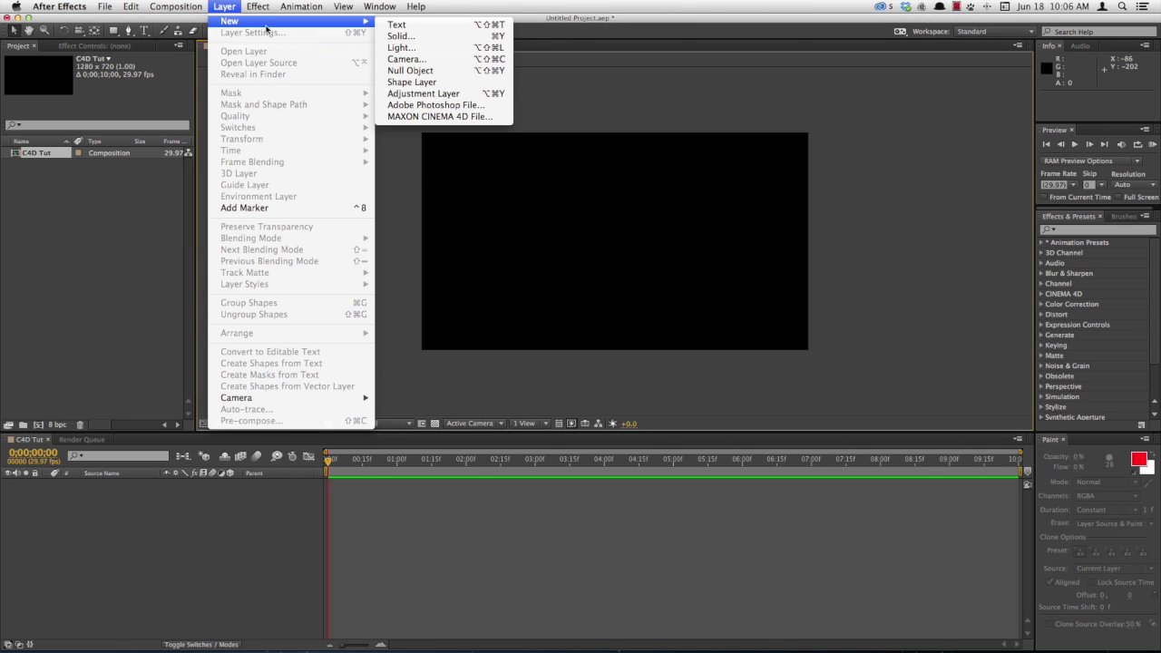
click(425, 117)
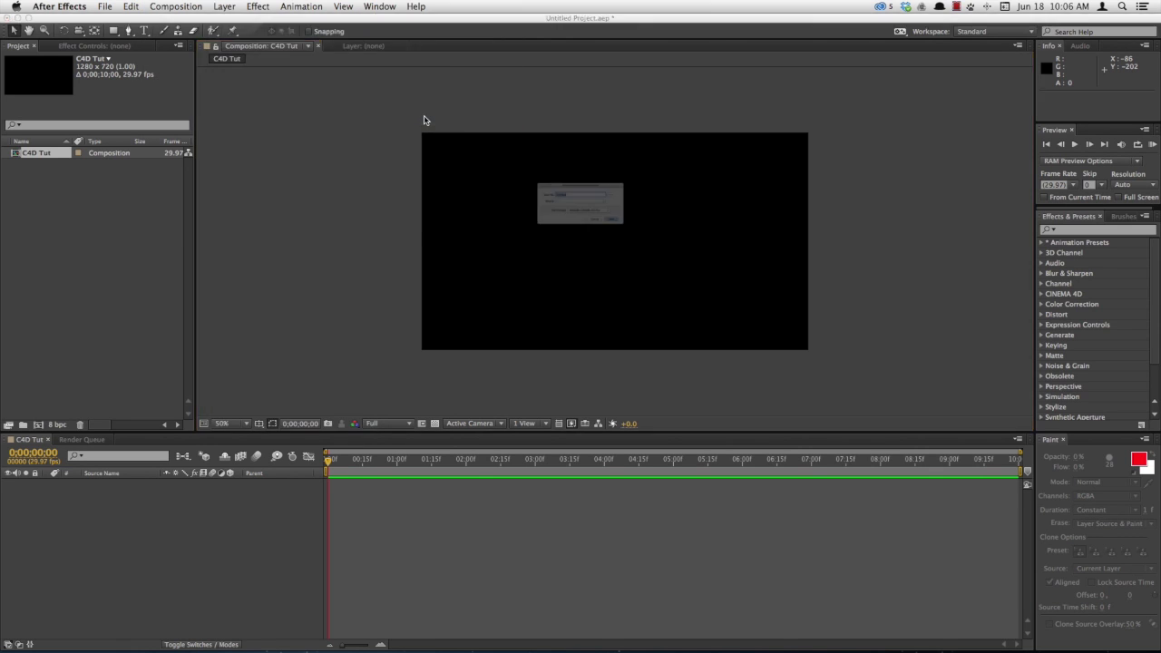
text(test)
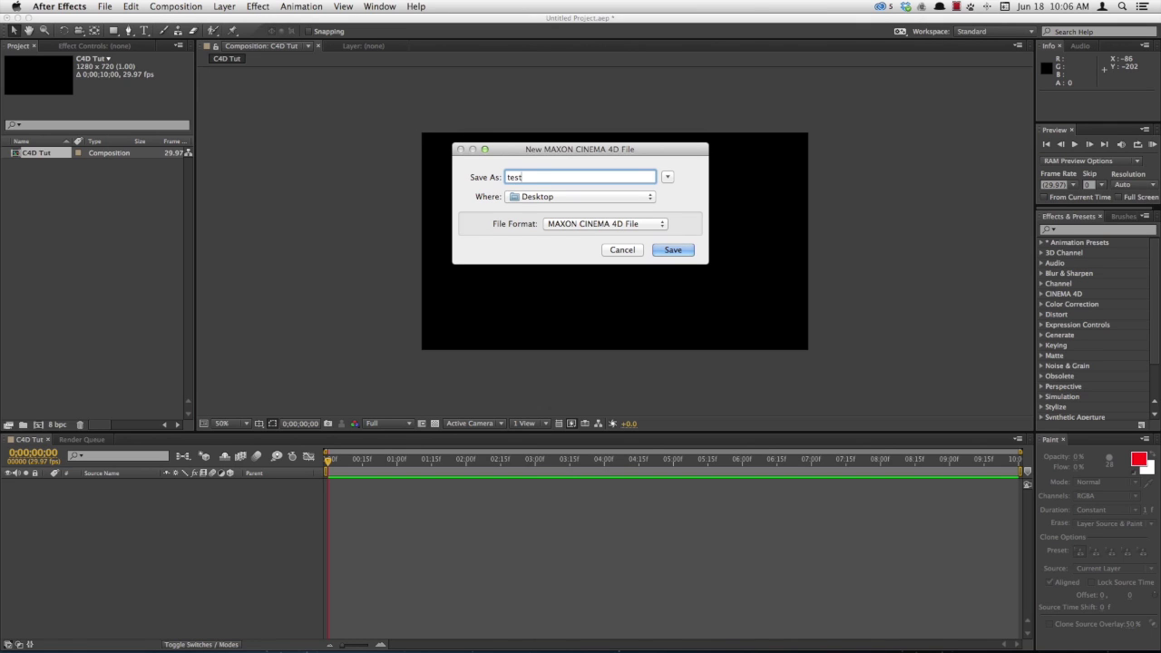
click(660, 252)
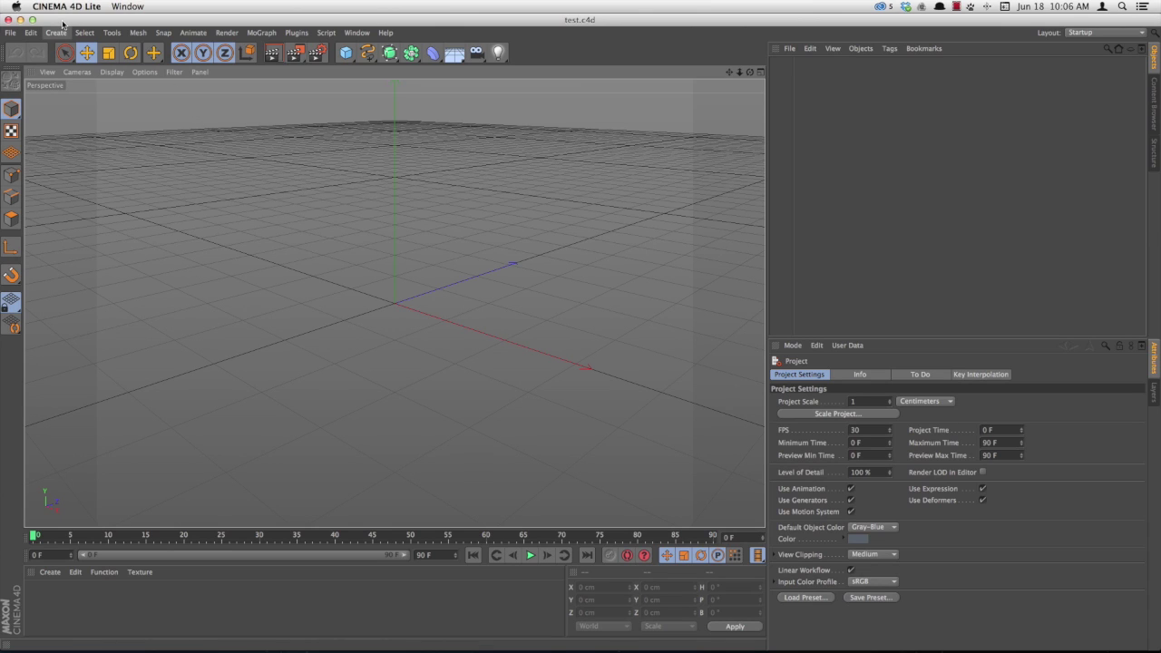
Create a cube in test.c4d, lift it to Y 74.456 cm, and save the scene
click(56, 33)
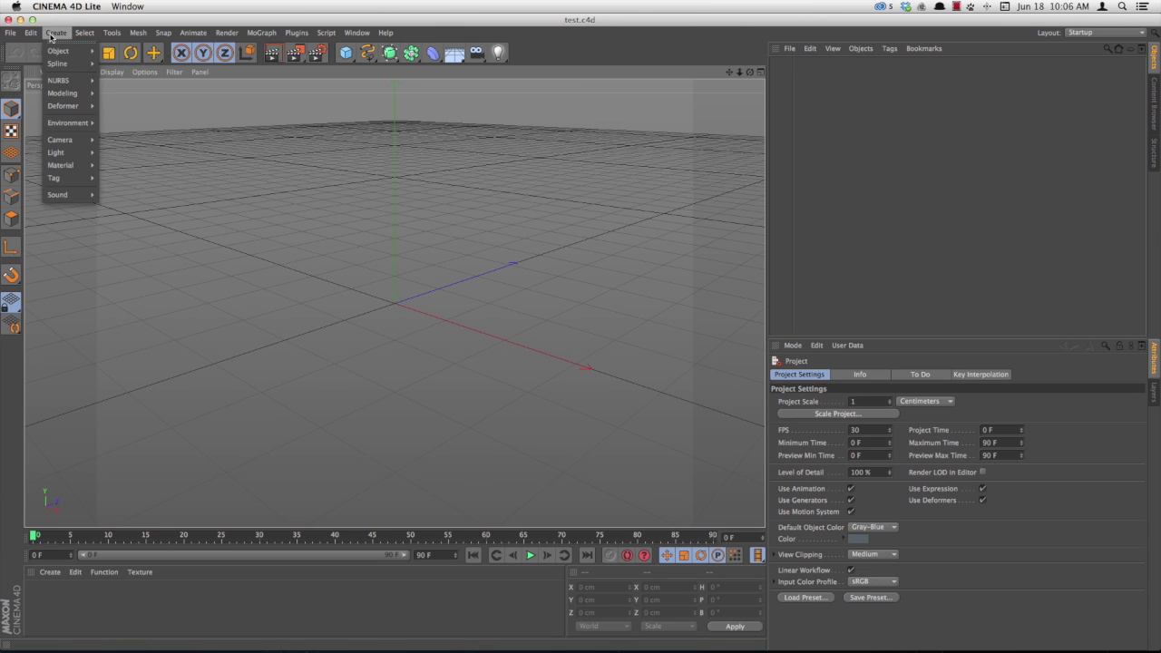
mouse_move(83, 72)
mouse_move(77, 50)
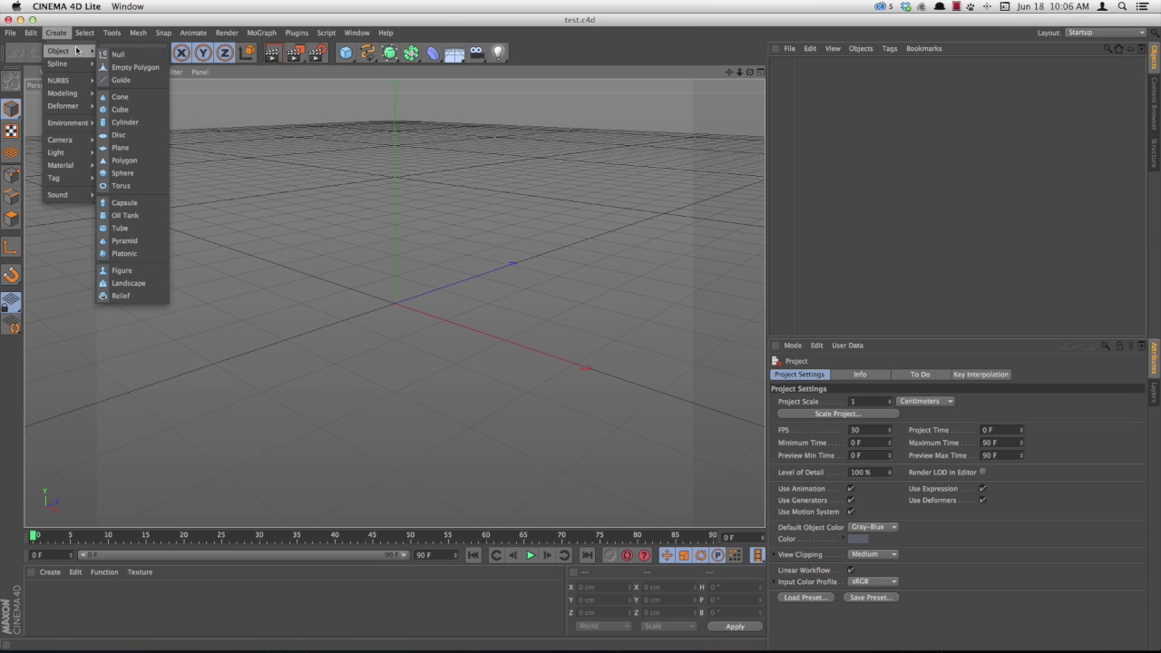
click(125, 108)
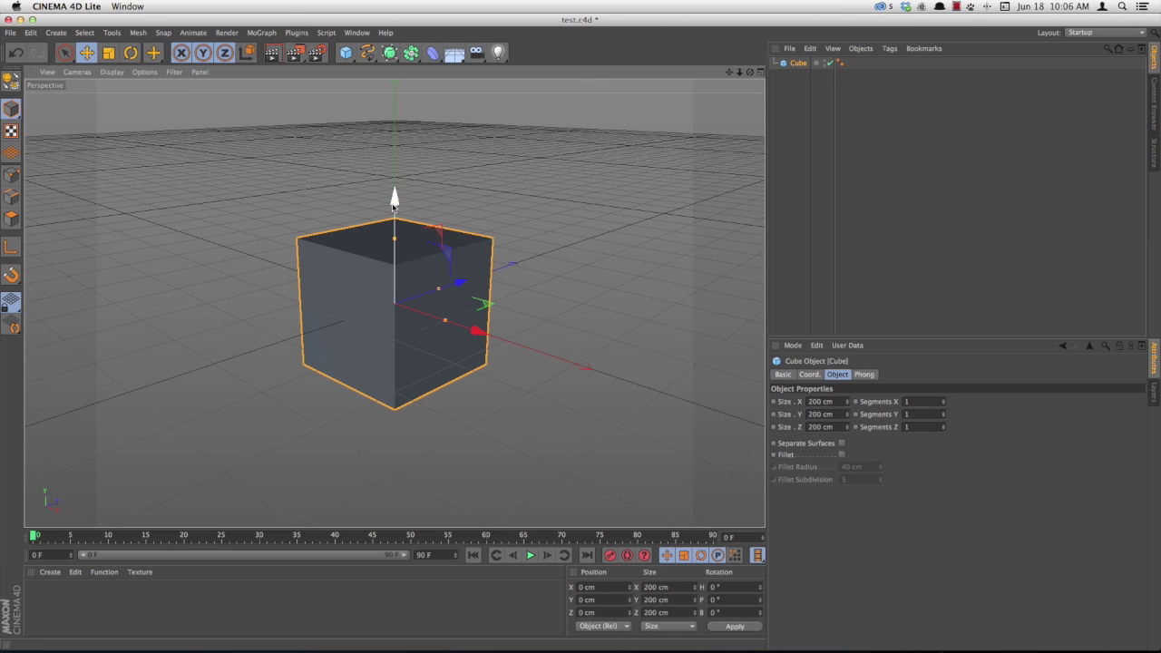
drag(394, 200, 383, 161)
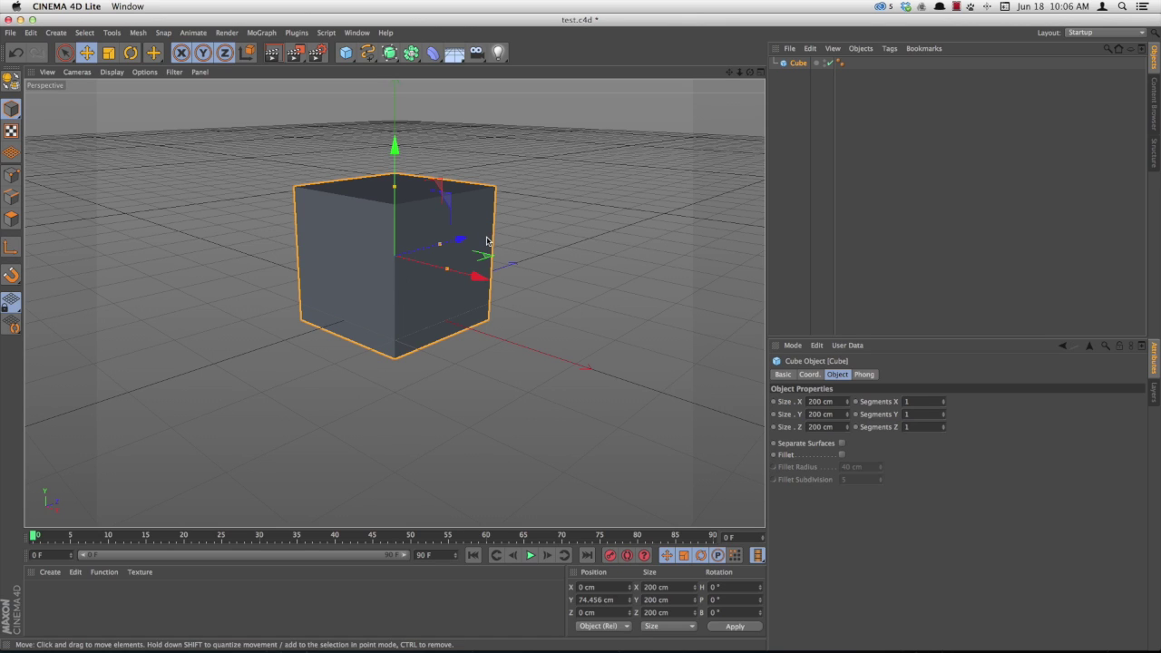
key(super+s)
Back in After Effects, set the CINEWARE effect's Camera option to Comp Camera
click(571, 624)
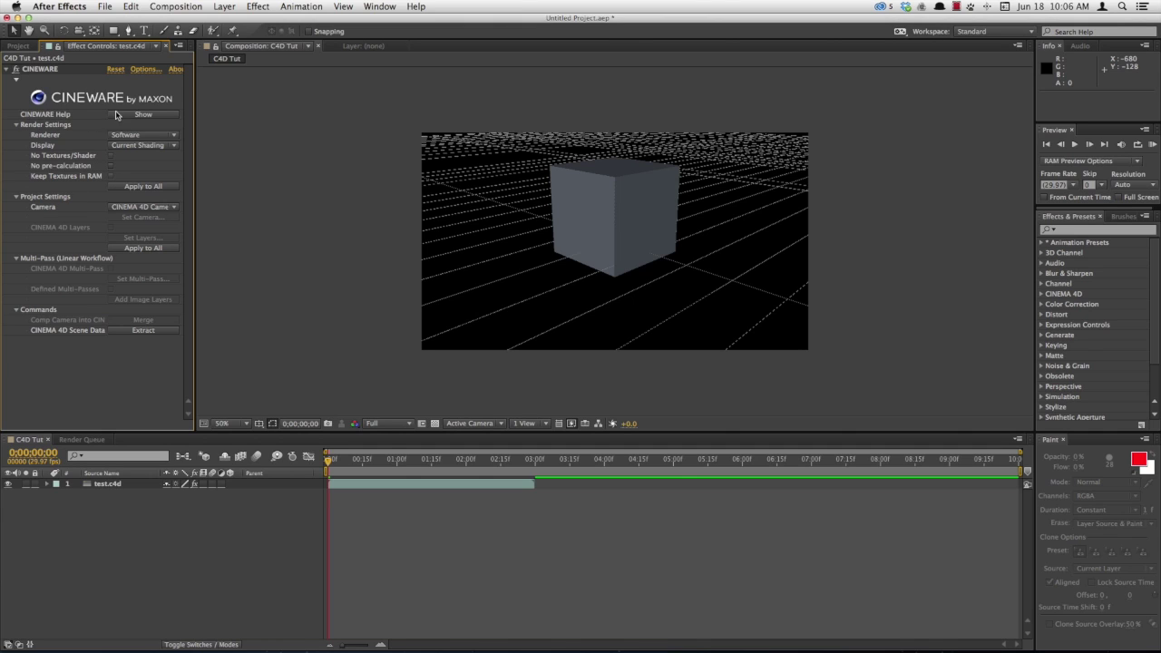
click(140, 206)
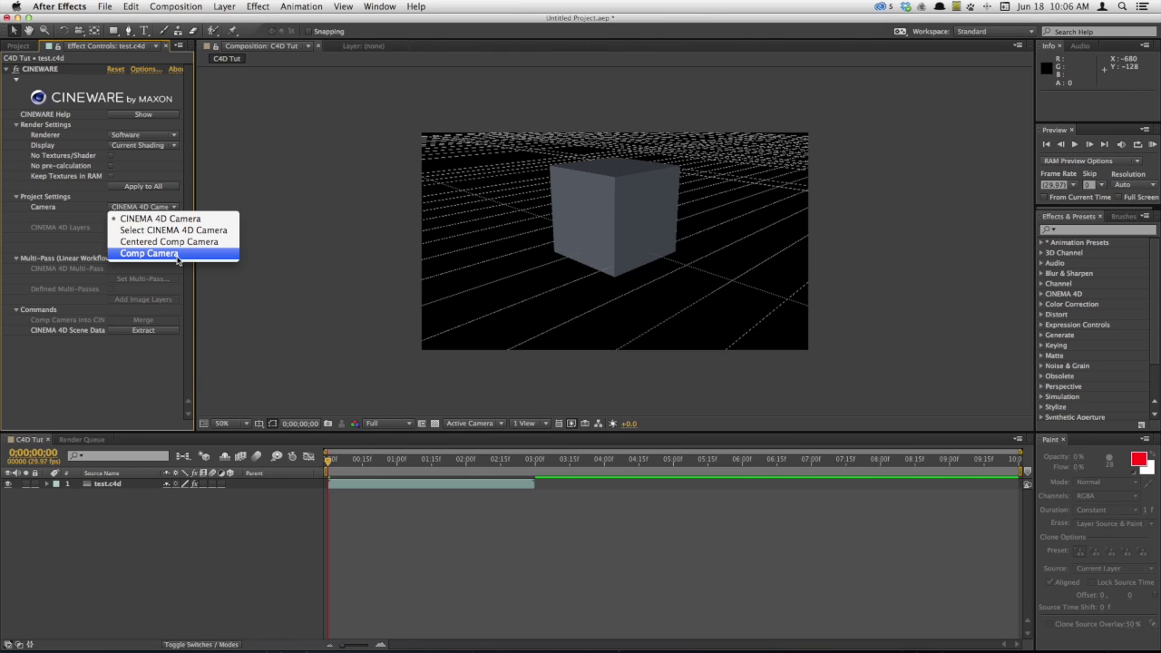
click(177, 257)
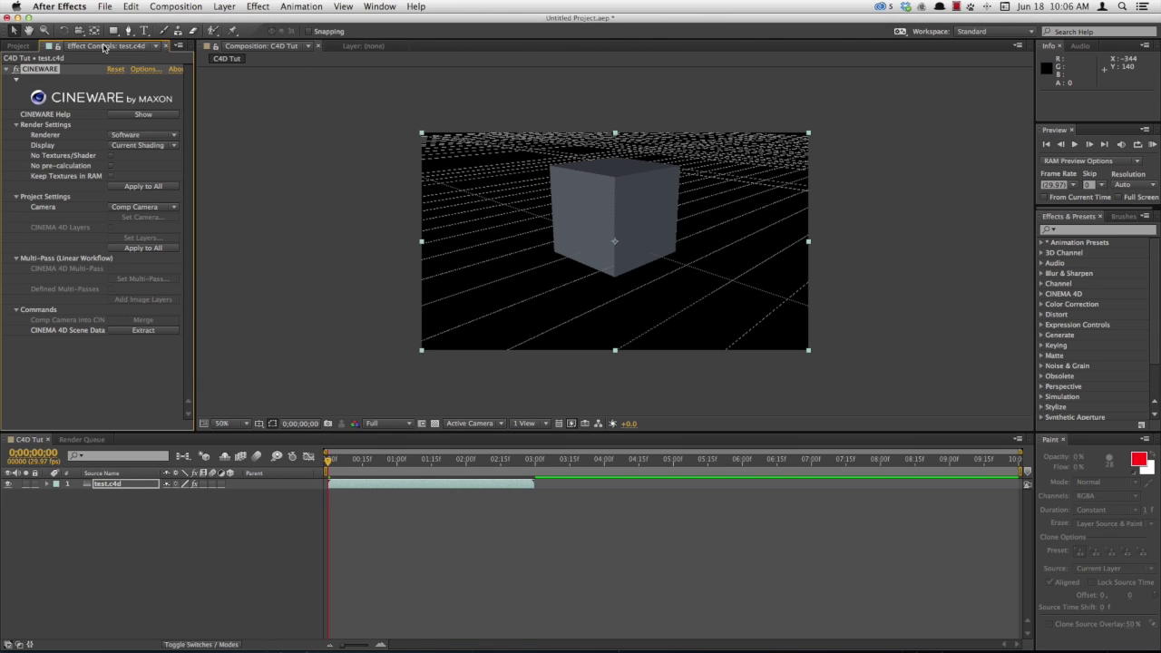
key(super+alt+shift+c)
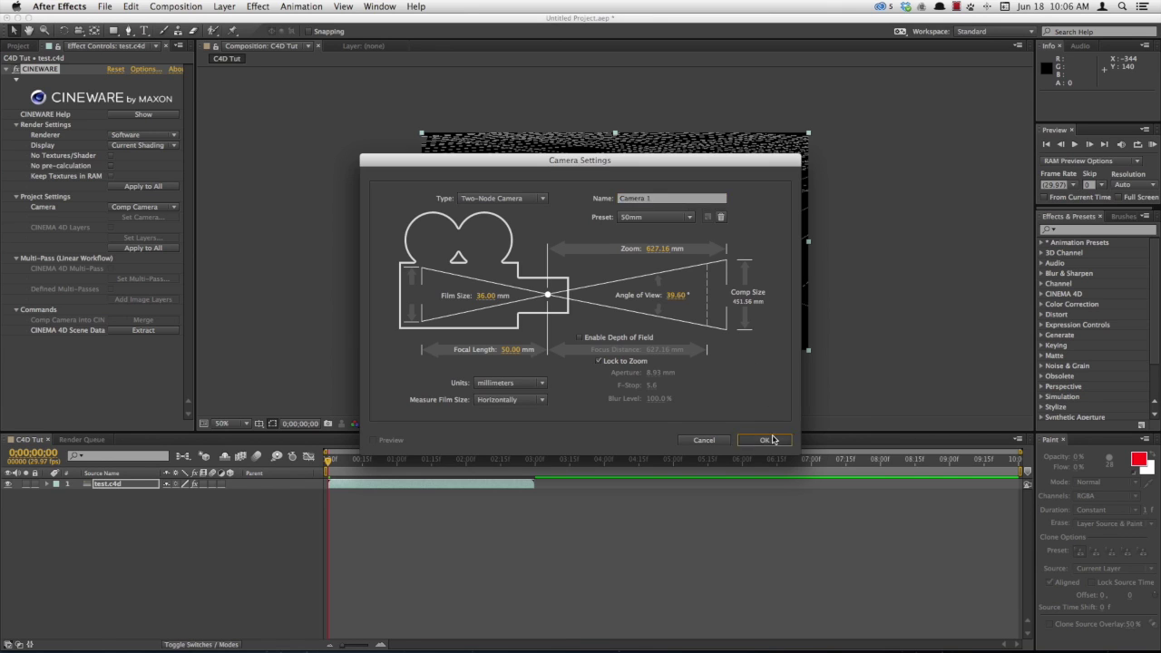
Add a 50mm two-node Camera 1 and orbit it so the cube swings left
click(765, 440)
key(c)
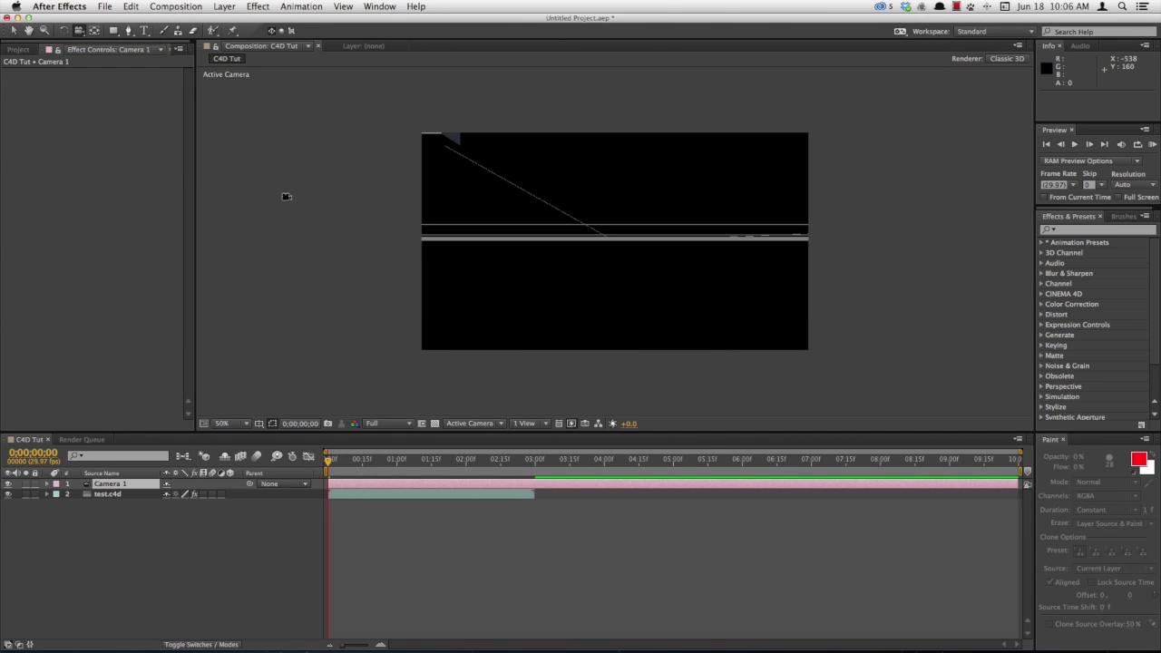
drag(500, 203, 552, 238)
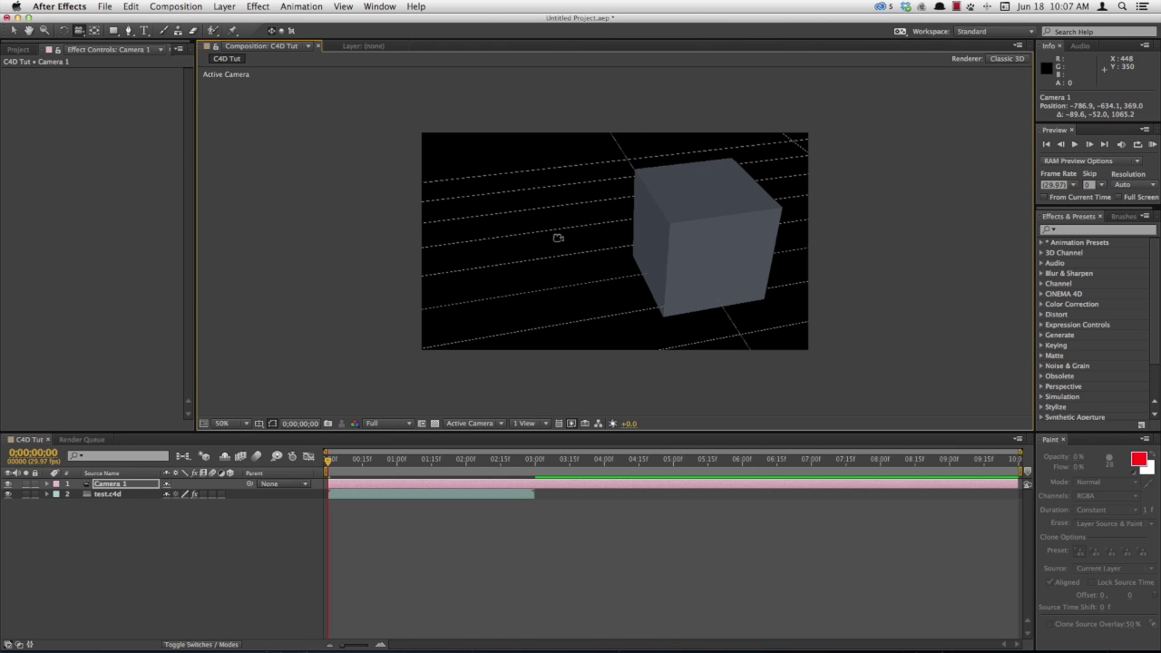
drag(699, 254, 590, 237)
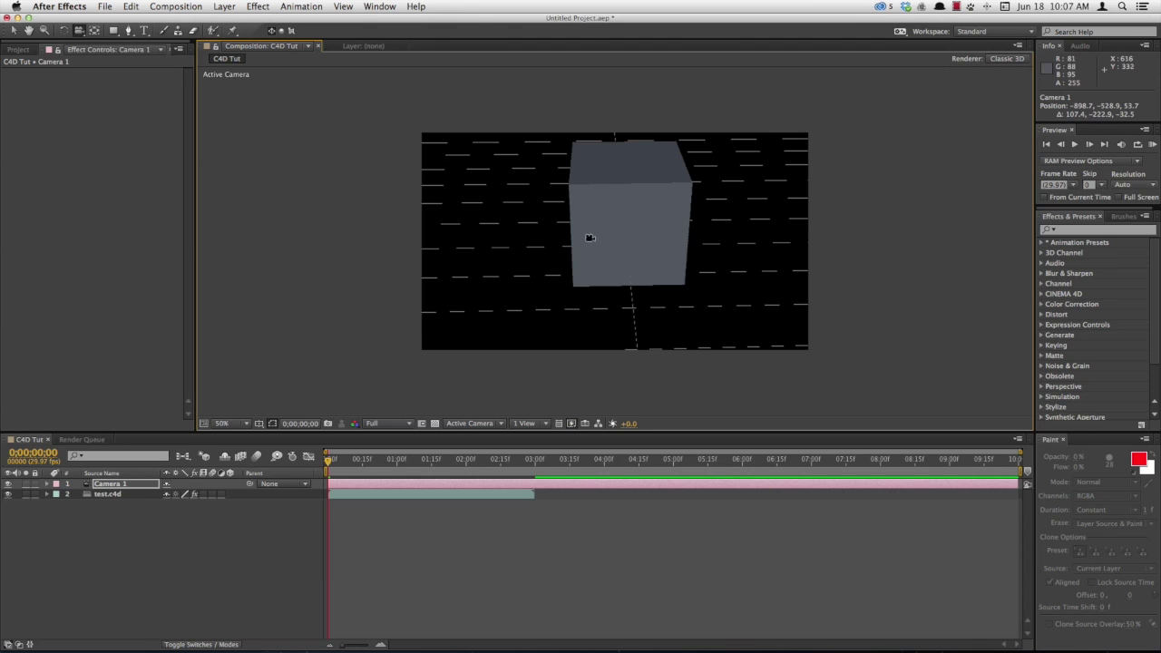
Duplicate the cube as Cube.1 at X 184.876 cm and move the original Cube to X -157.971 cm
mouse_move(734, 619)
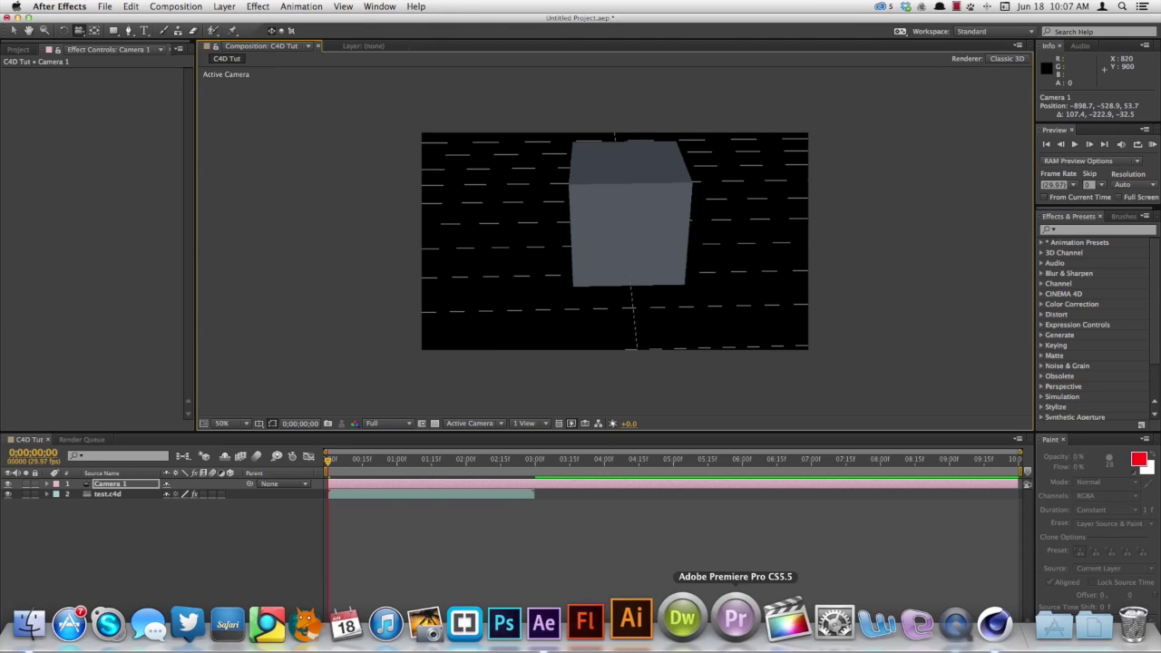
click(995, 622)
click(448, 278)
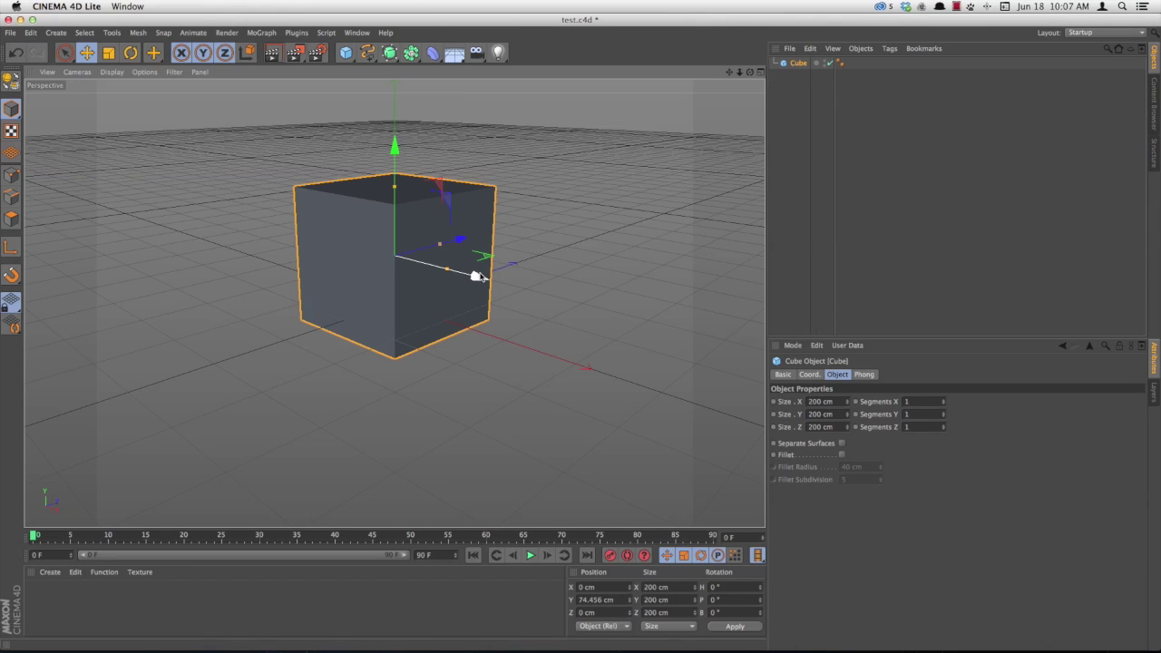
drag(475, 276, 617, 313)
click(348, 220)
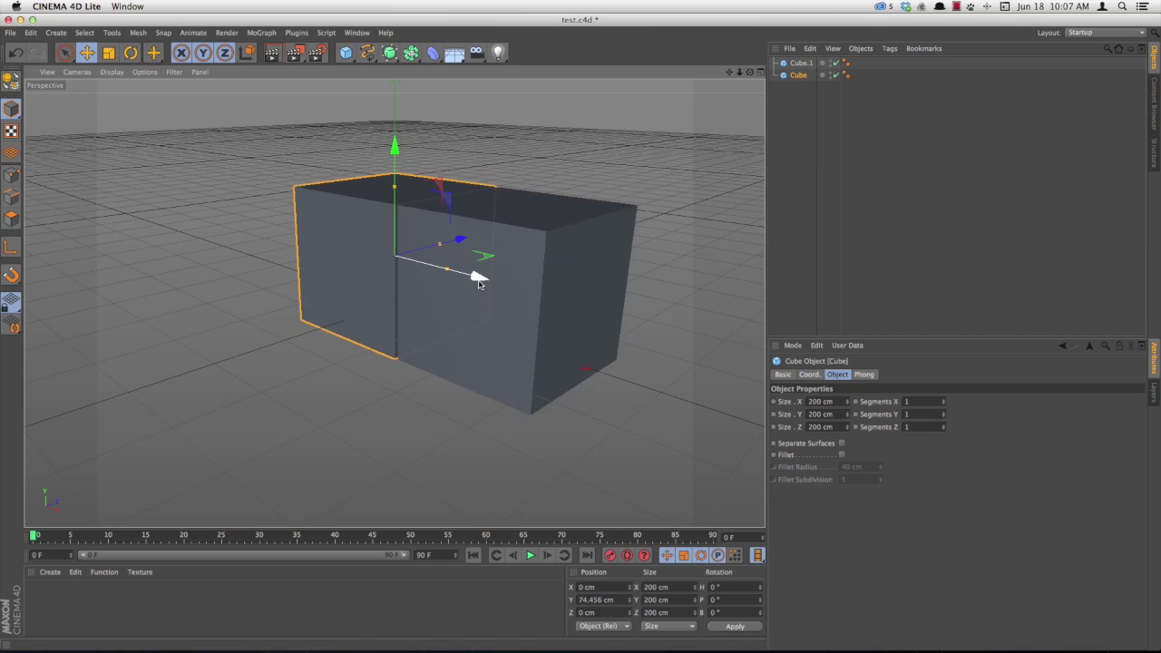
drag(479, 277, 363, 245)
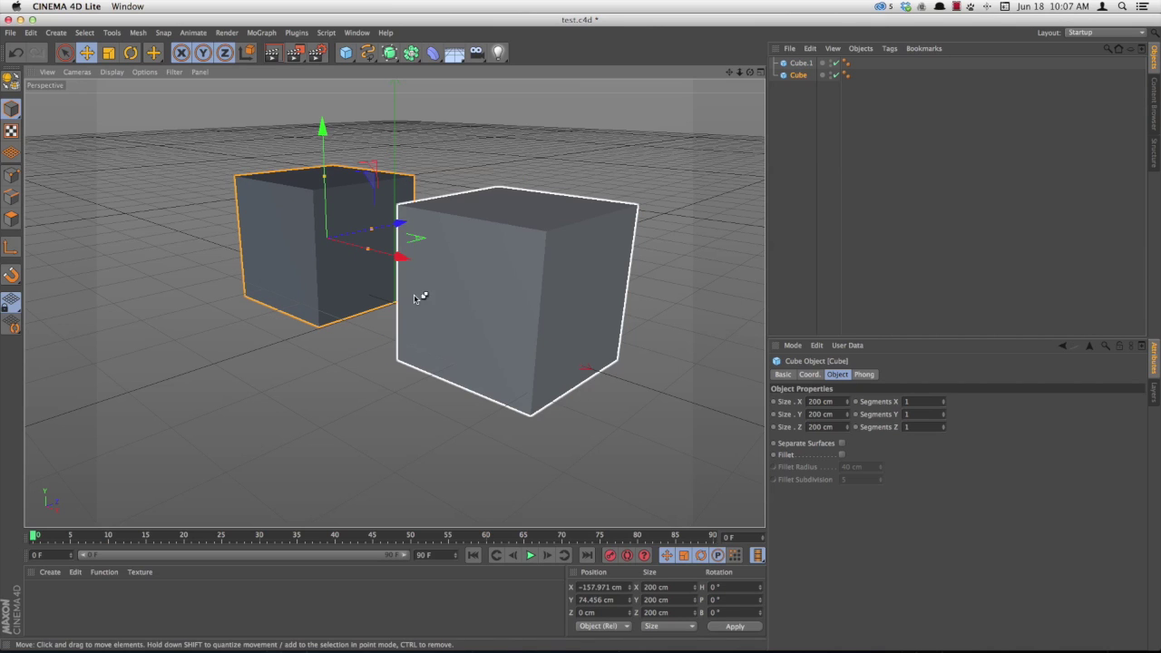
Orbit the camera to reveal the second cube, then place the 30319893.mp4 clip in the Refine Edge comp
click(576, 633)
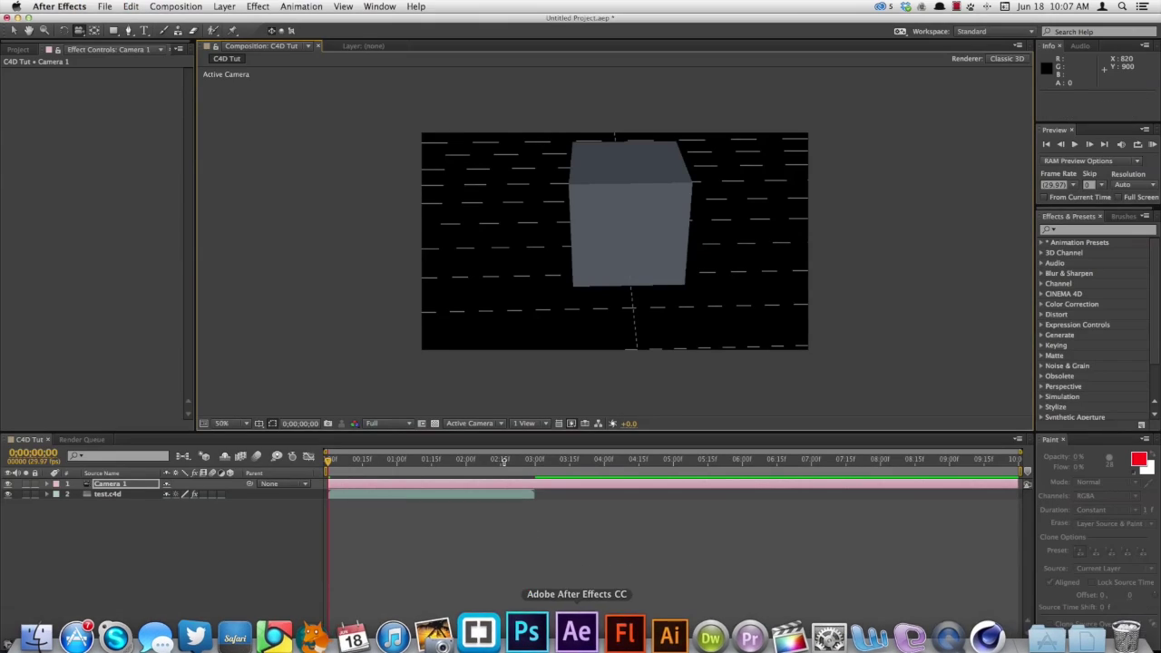
drag(596, 280, 659, 242)
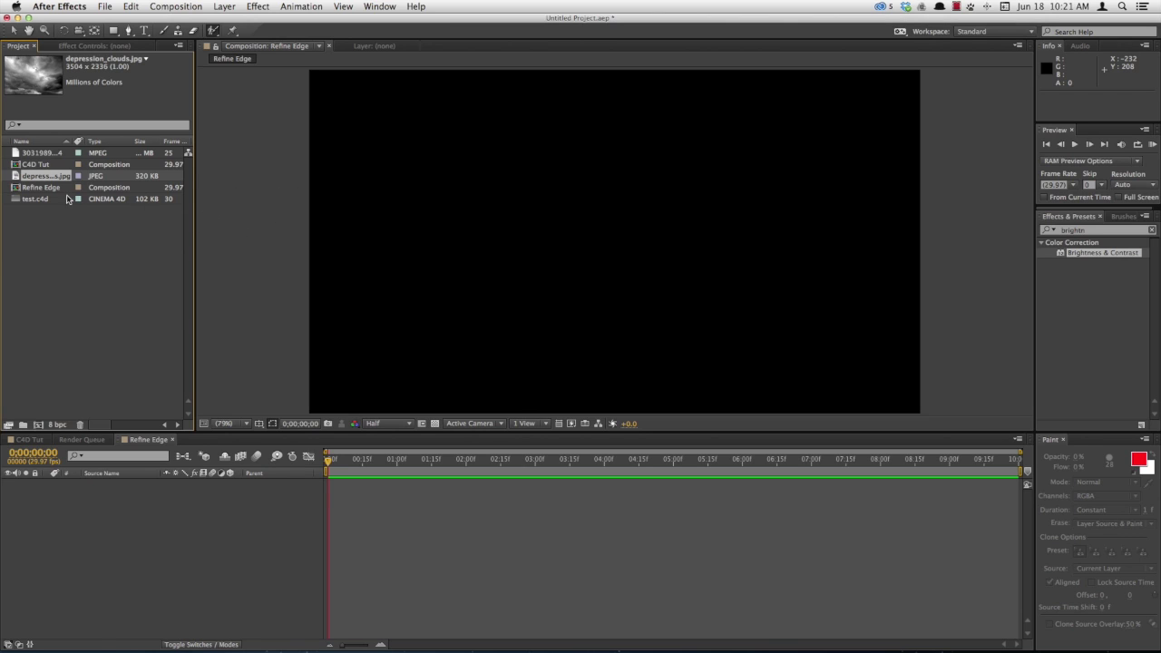
drag(19, 154, 611, 244)
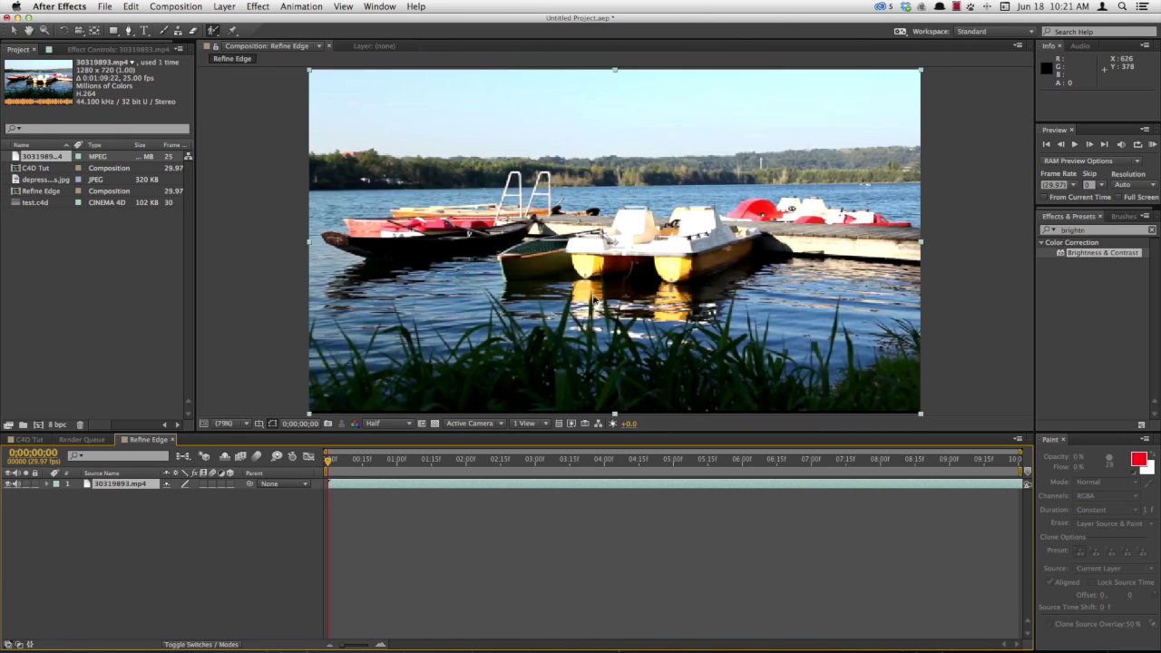
In the layer view, paint Roto Brush foreground strokes over the lake, boats and treeline
double_click(385, 197)
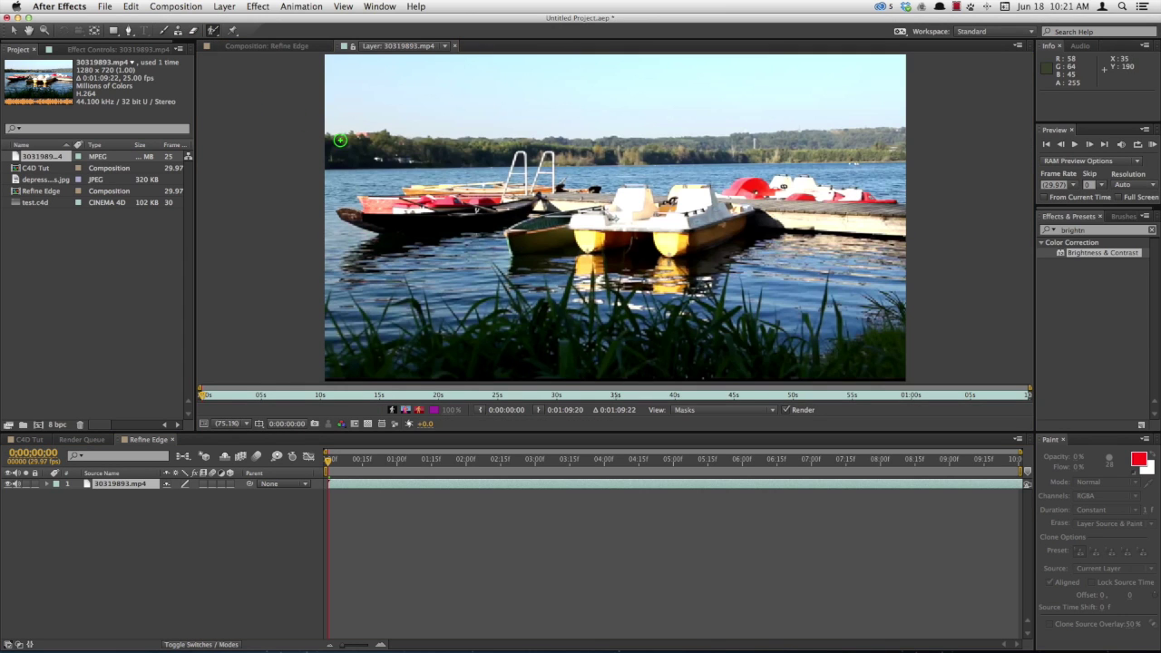
drag(329, 141, 386, 185)
mouse_move(280, 186)
mouse_down()
mouse_move(992, 228)
mouse_move(355, 259)
mouse_move(746, 326)
mouse_move(422, 347)
mouse_up()
mouse_move(612, 355)
mouse_down()
mouse_move(381, 313)
mouse_move(938, 282)
mouse_move(316, 208)
mouse_move(927, 176)
mouse_move(762, 150)
mouse_move(331, 152)
mouse_up()
mouse_move(450, 145)
mouse_down()
mouse_move(925, 142)
mouse_move(730, 139)
mouse_move(911, 179)
mouse_move(489, 195)
mouse_move(817, 272)
mouse_move(453, 308)
mouse_up()
mouse_move(417, 274)
mouse_down()
mouse_move(562, 257)
mouse_move(824, 303)
mouse_move(391, 318)
mouse_move(341, 366)
mouse_move(645, 386)
mouse_move(894, 373)
mouse_up()
drag(860, 339, 872, 355)
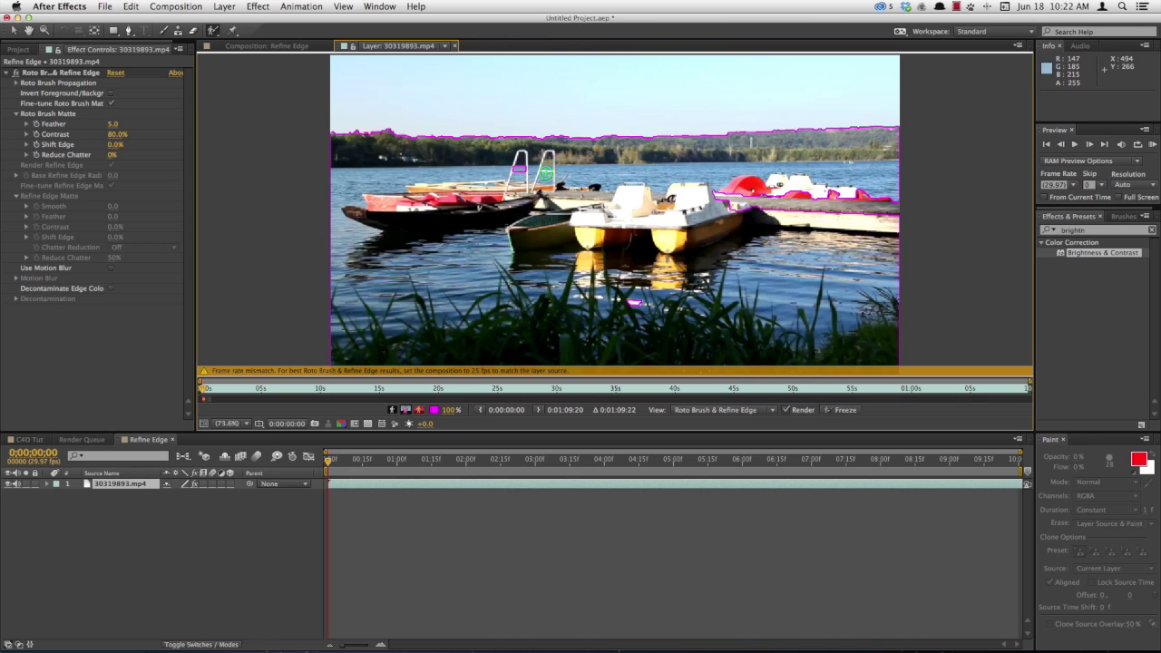
Add the ladder, white pedal boat, dock and grassy water to the foreground selection
drag(506, 166, 644, 210)
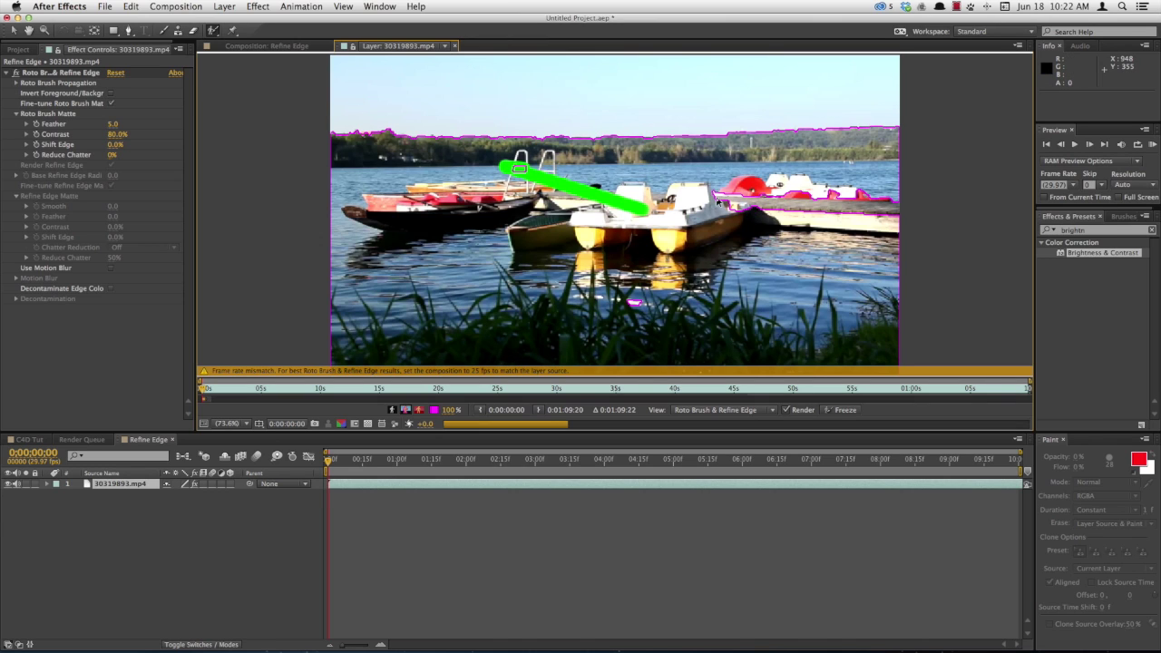
drag(885, 209, 723, 196)
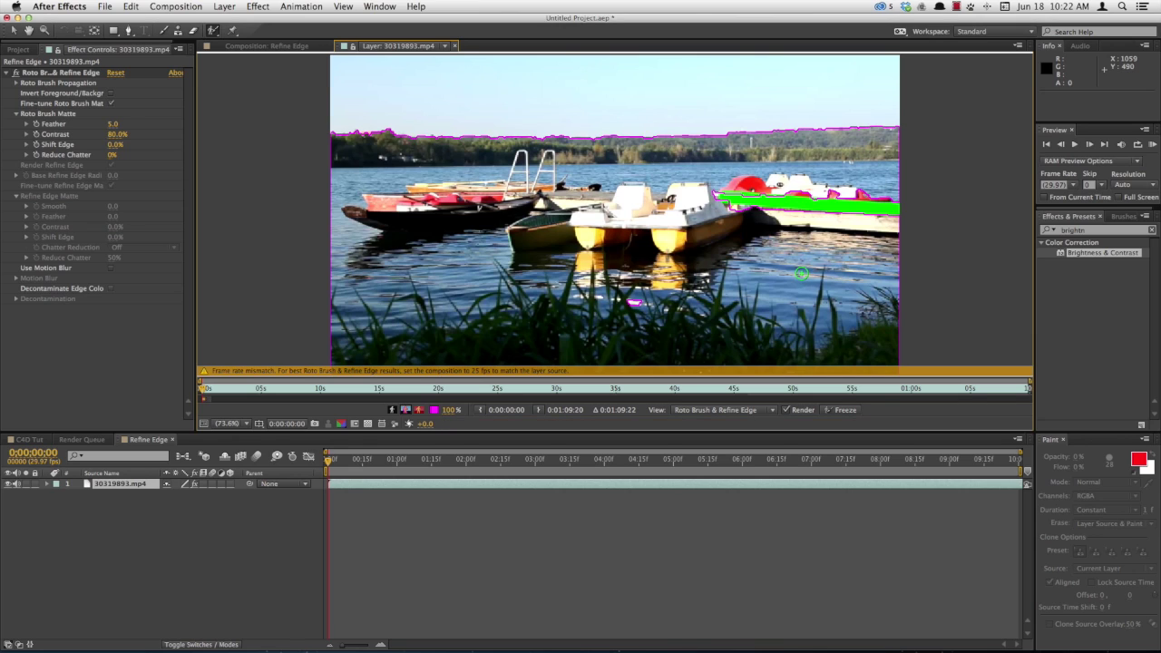
drag(651, 289, 620, 312)
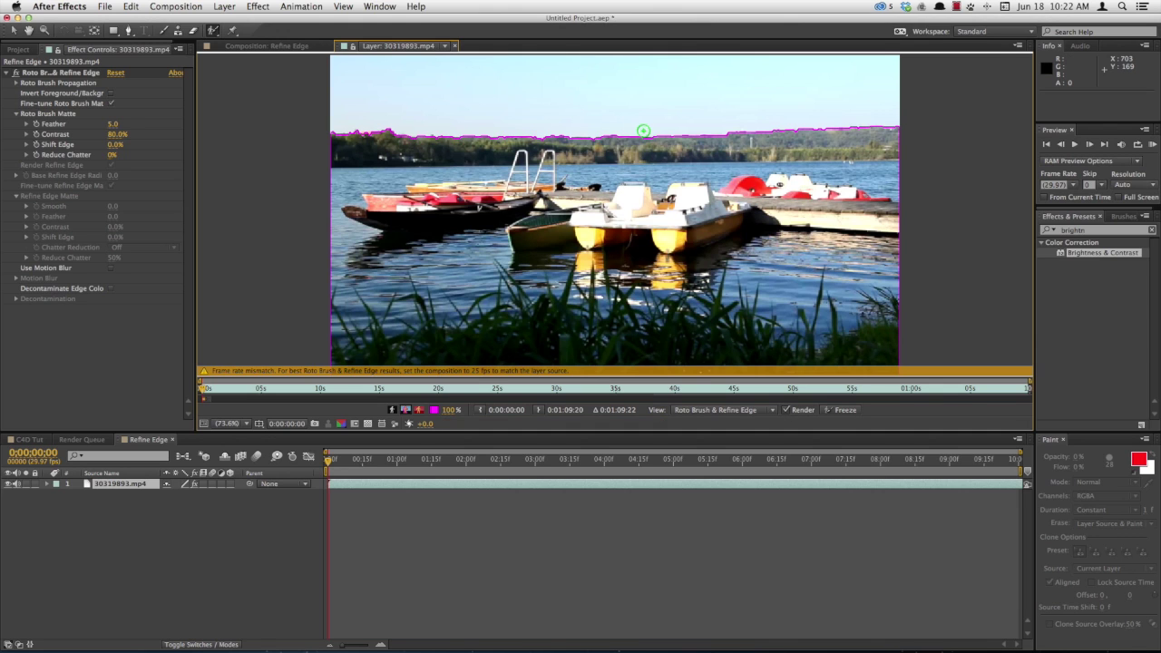
key(period)
key(period)
key(period)
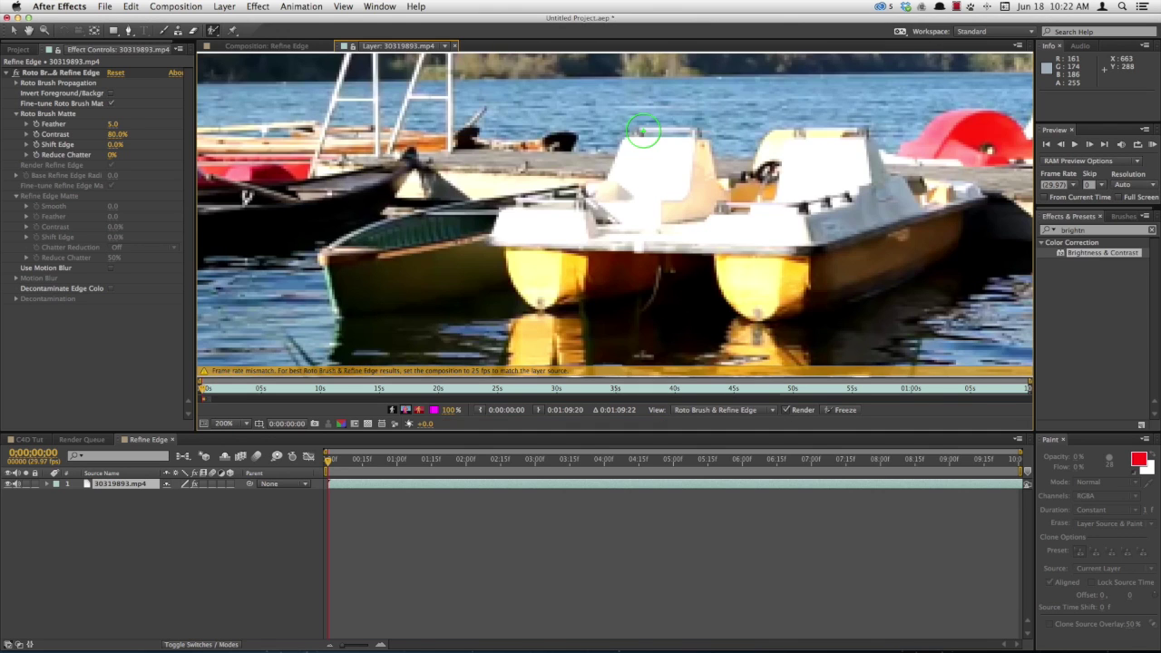
key(h)
drag(435, 71, 562, 252)
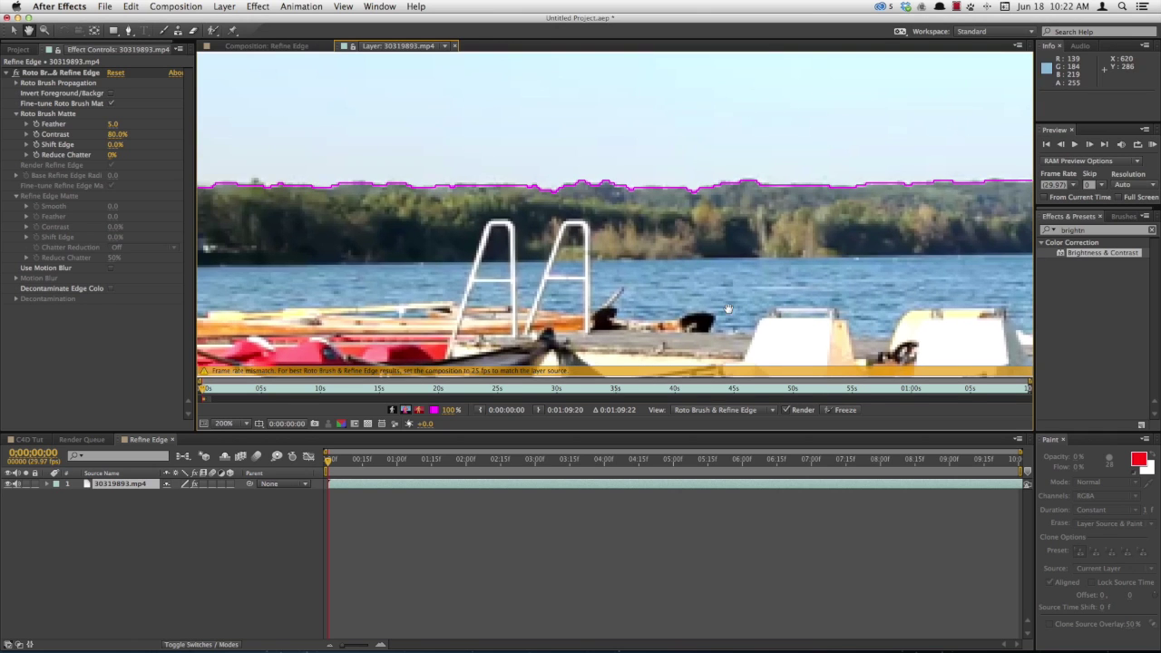
drag(409, 214, 372, 210)
scroll(372, 214, down, 1)
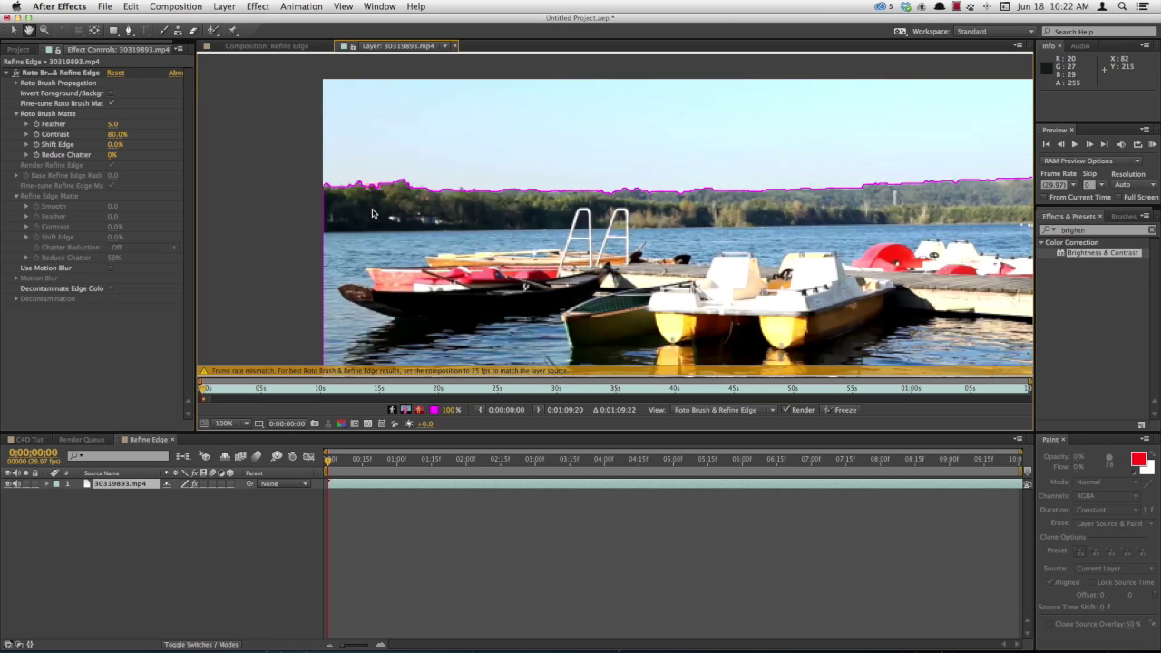
click(213, 31)
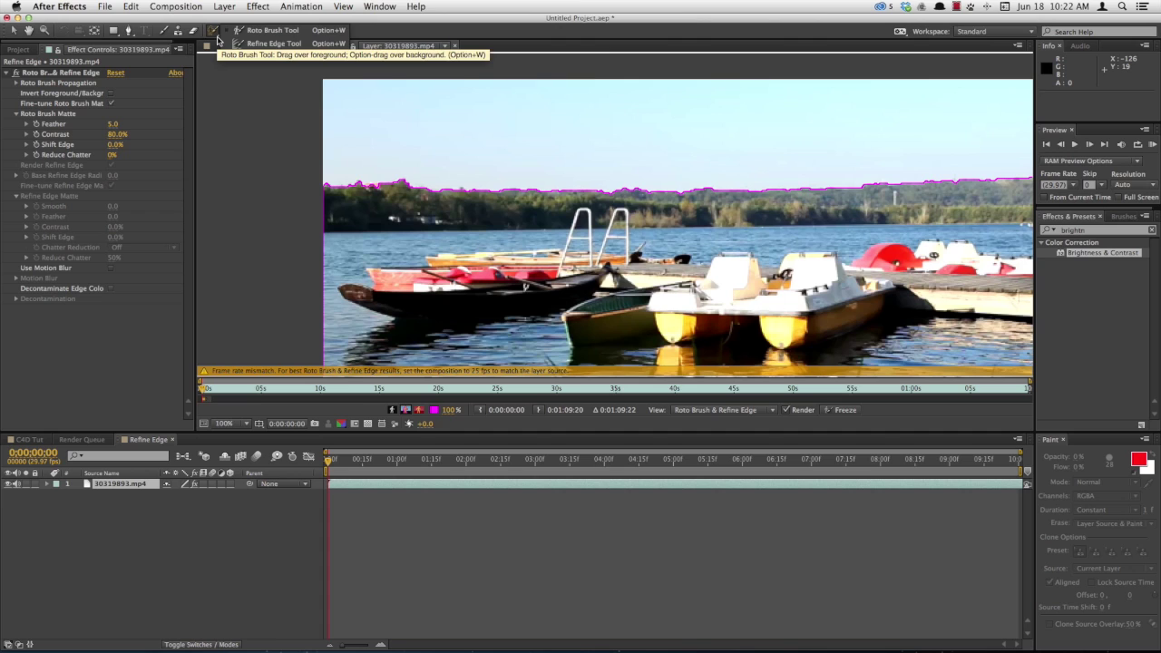
With the Refine Edge Tool at 50% zoom, paint a refine band along the entire treeline
click(269, 43)
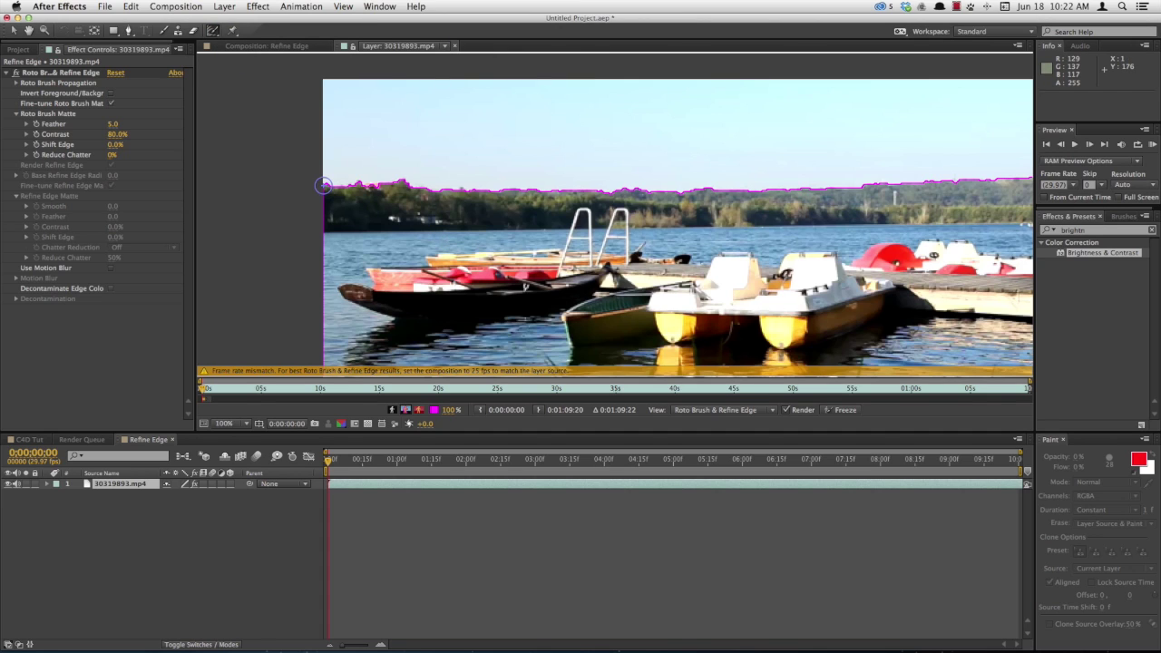
key(comma)
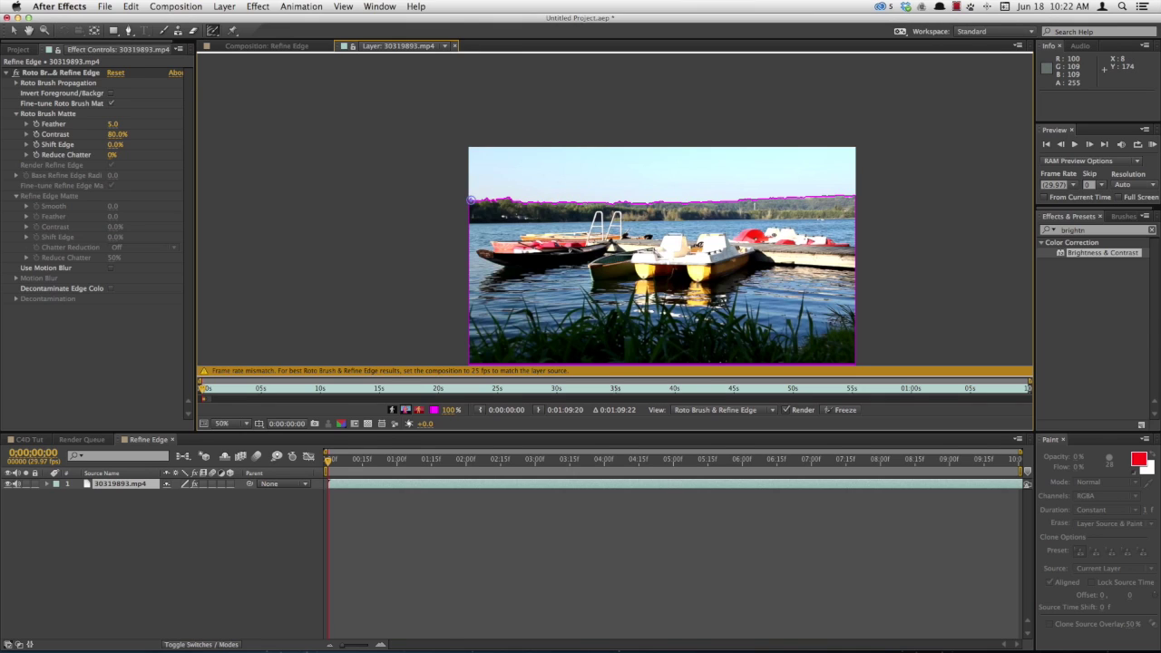
drag(485, 199, 853, 197)
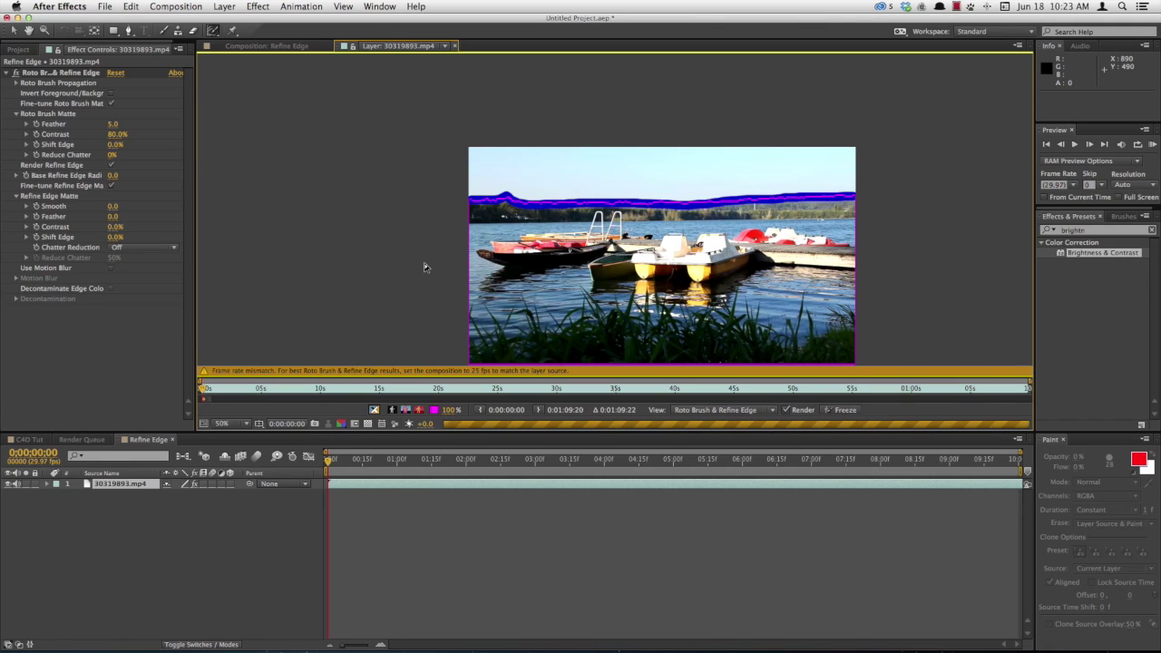
Zoom back in and scrub Refine Edge Matte Smooth to 1.1 and Feather to 0.5
key(period)
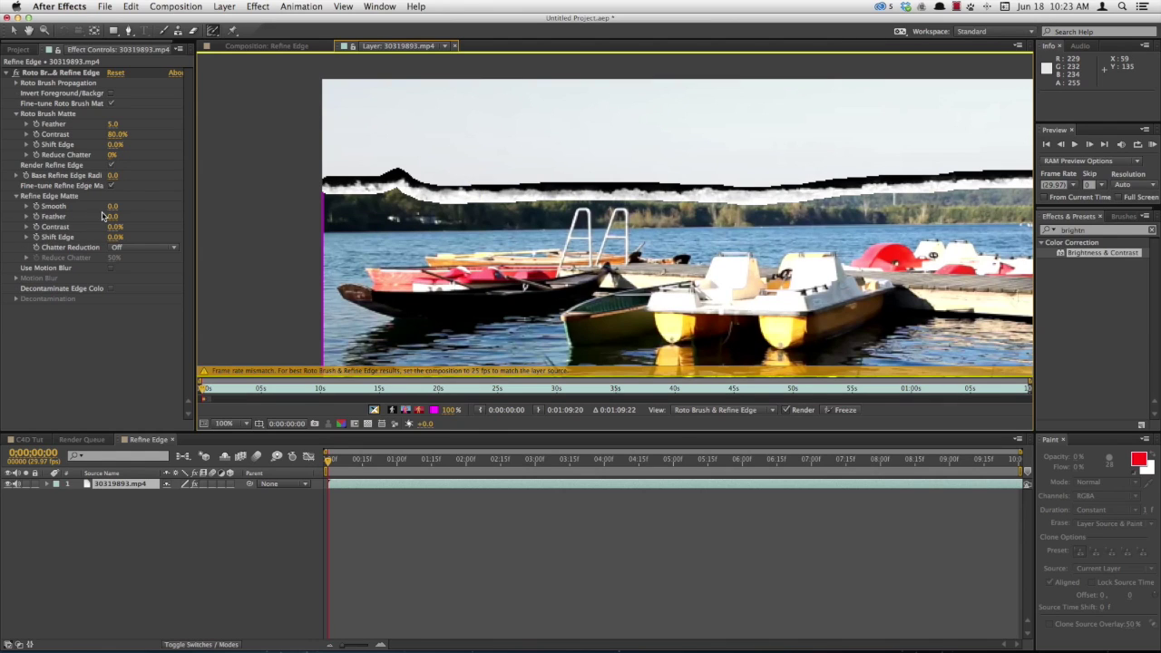
drag(115, 211, 127, 208)
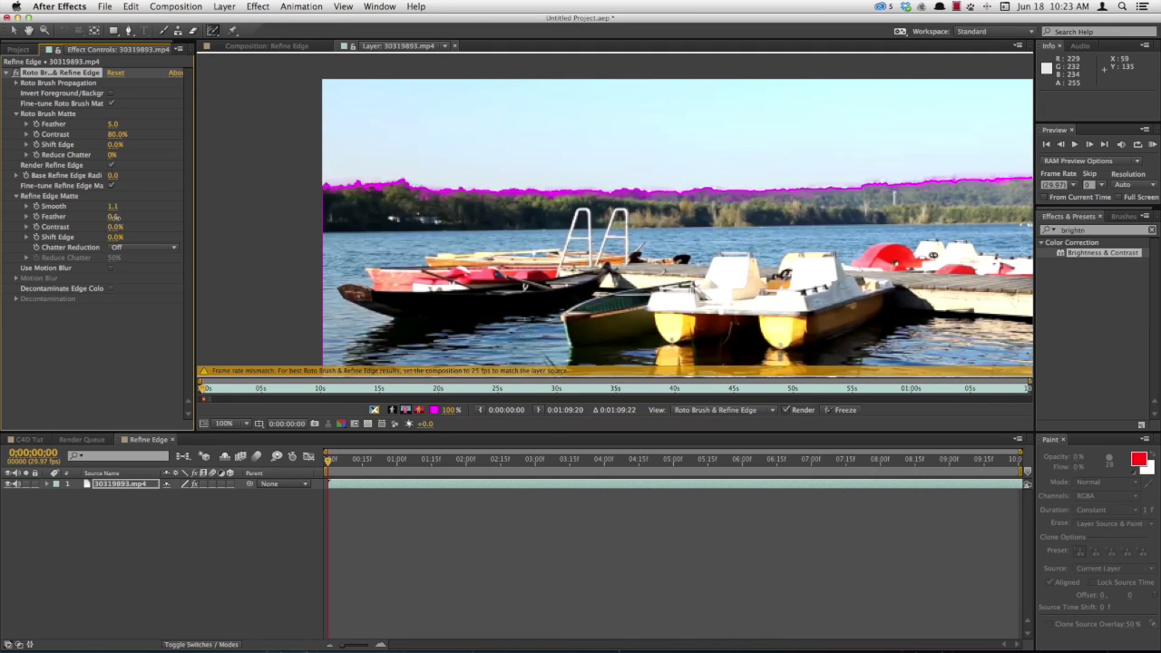
drag(116, 217, 118, 217)
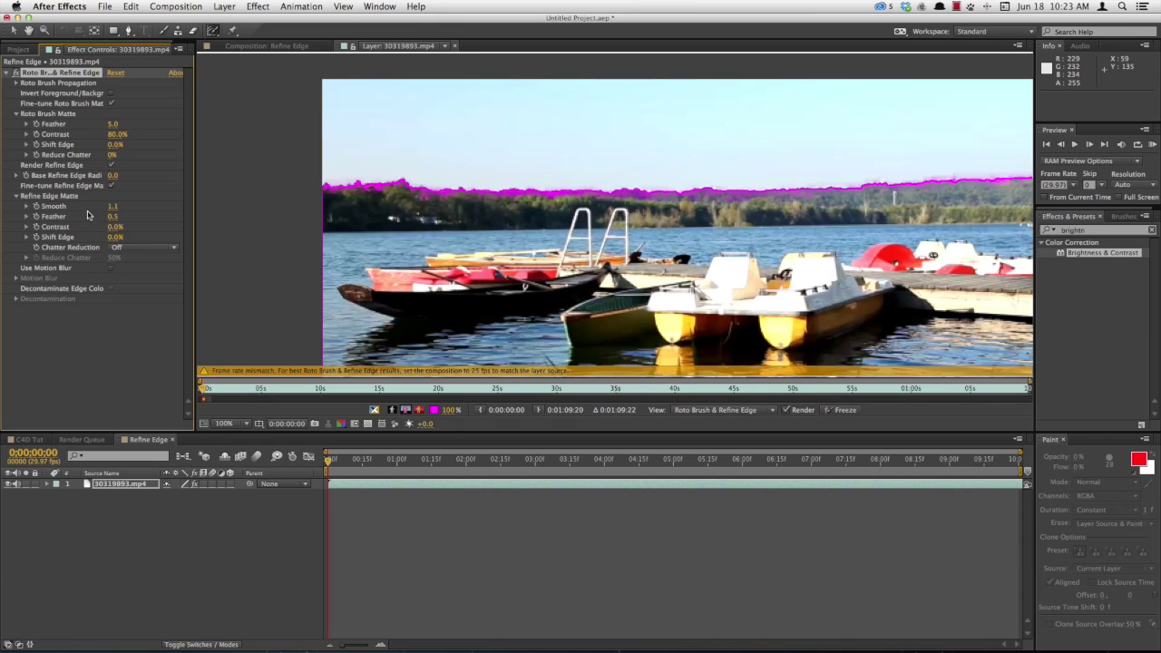
Place depression_clouds.jpg beneath the lake footage in the Refine Edge composition timeline
click(257, 46)
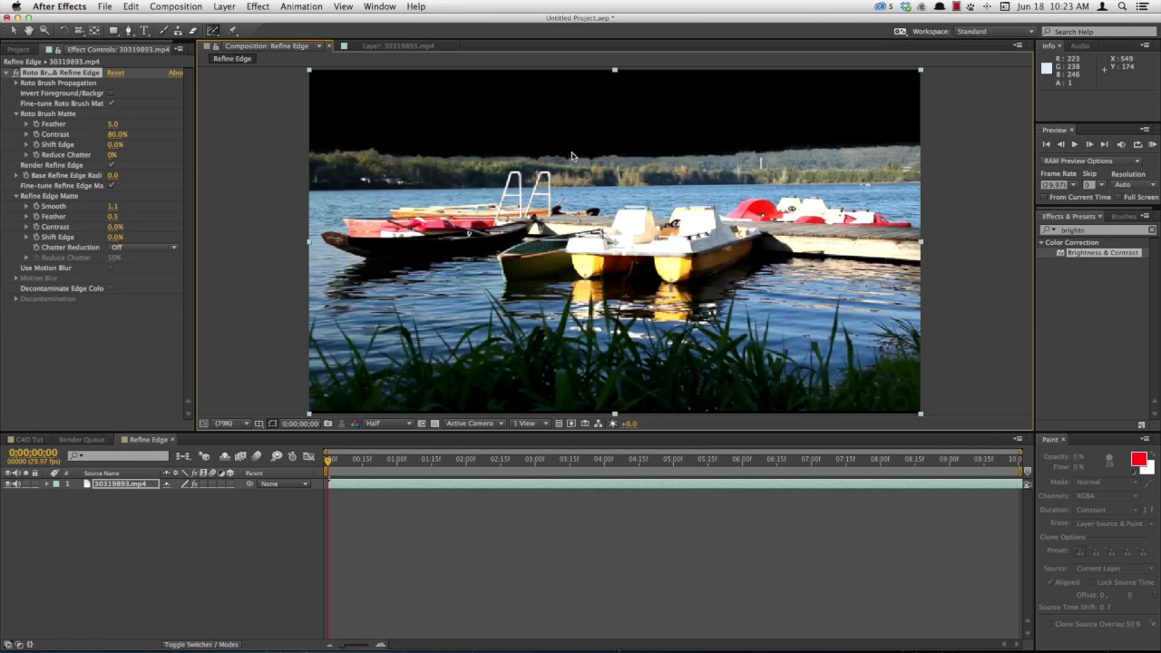
click(20, 49)
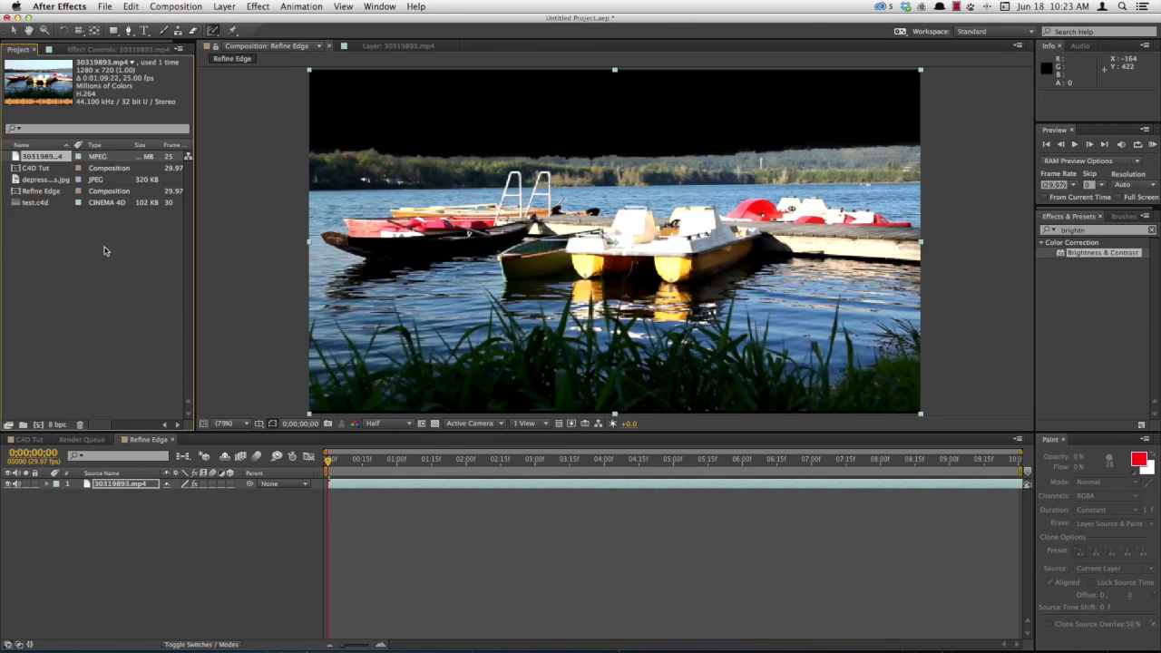
drag(47, 184, 194, 517)
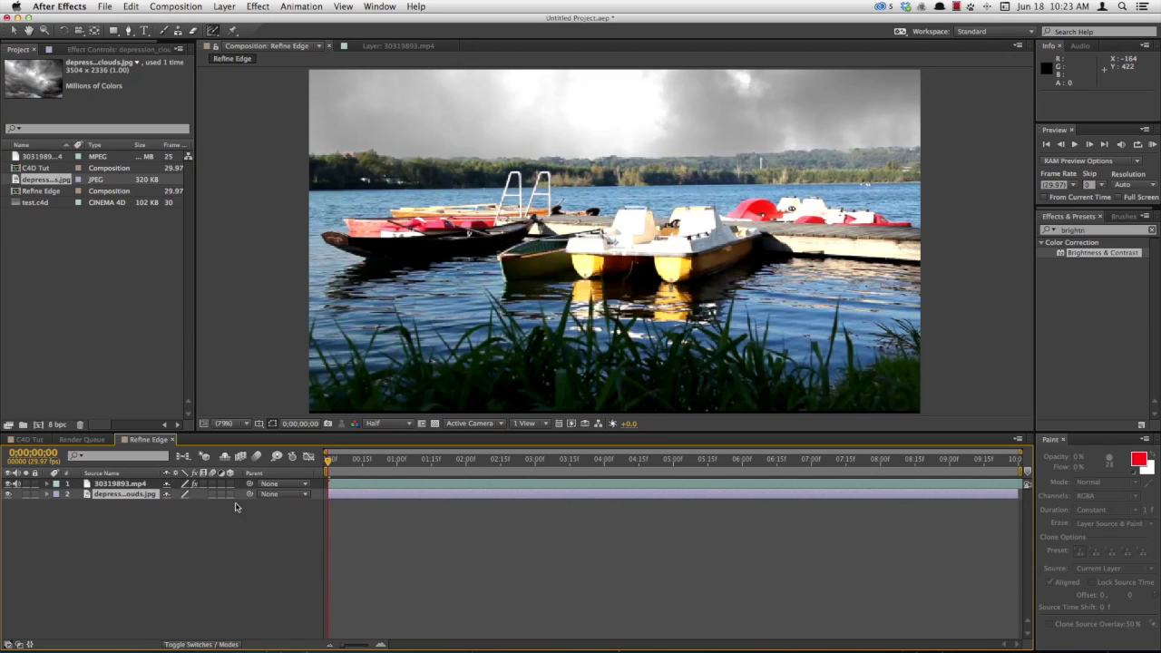
Nudge the clouds image slightly upward with the Selection tool
click(596, 355)
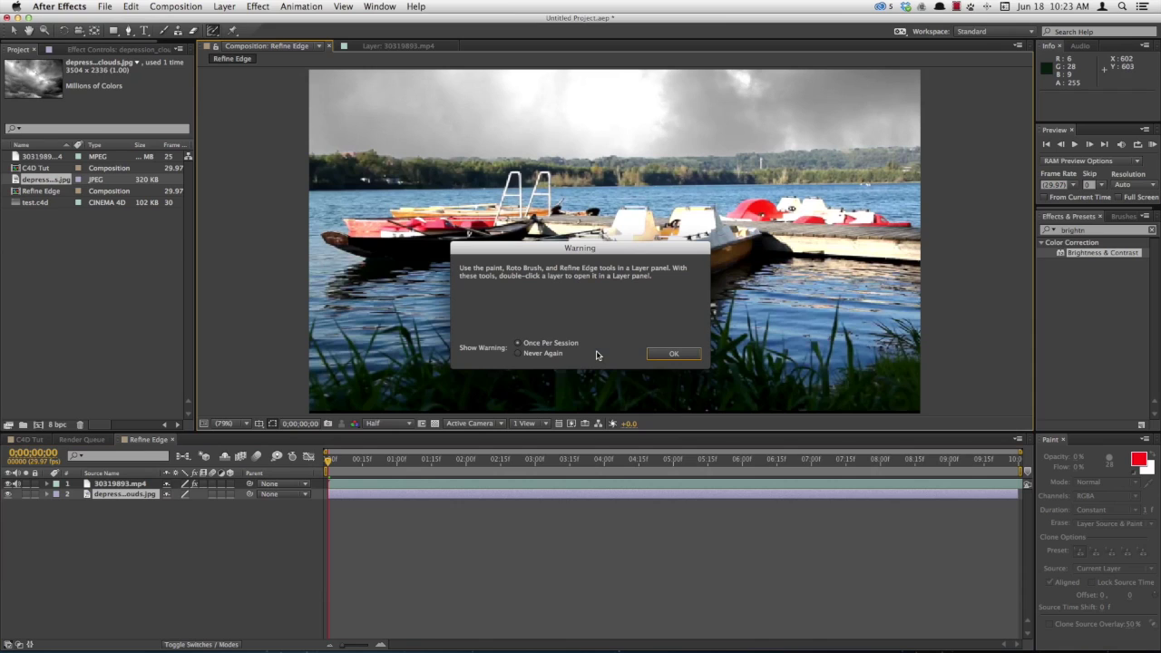
click(678, 356)
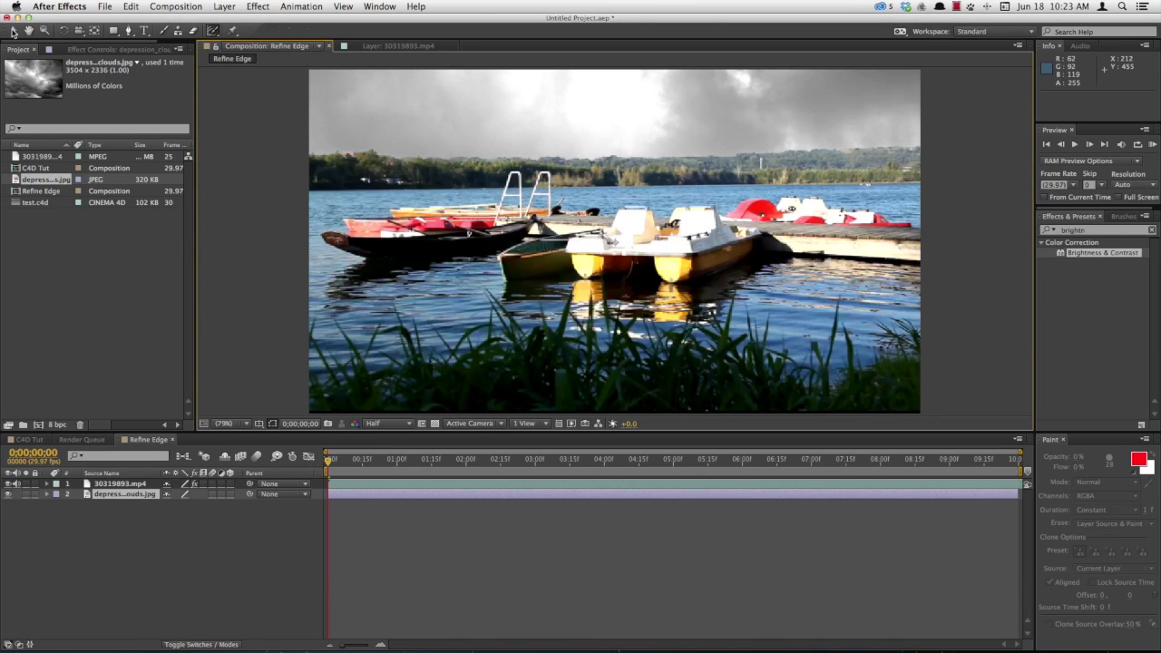
click(13, 32)
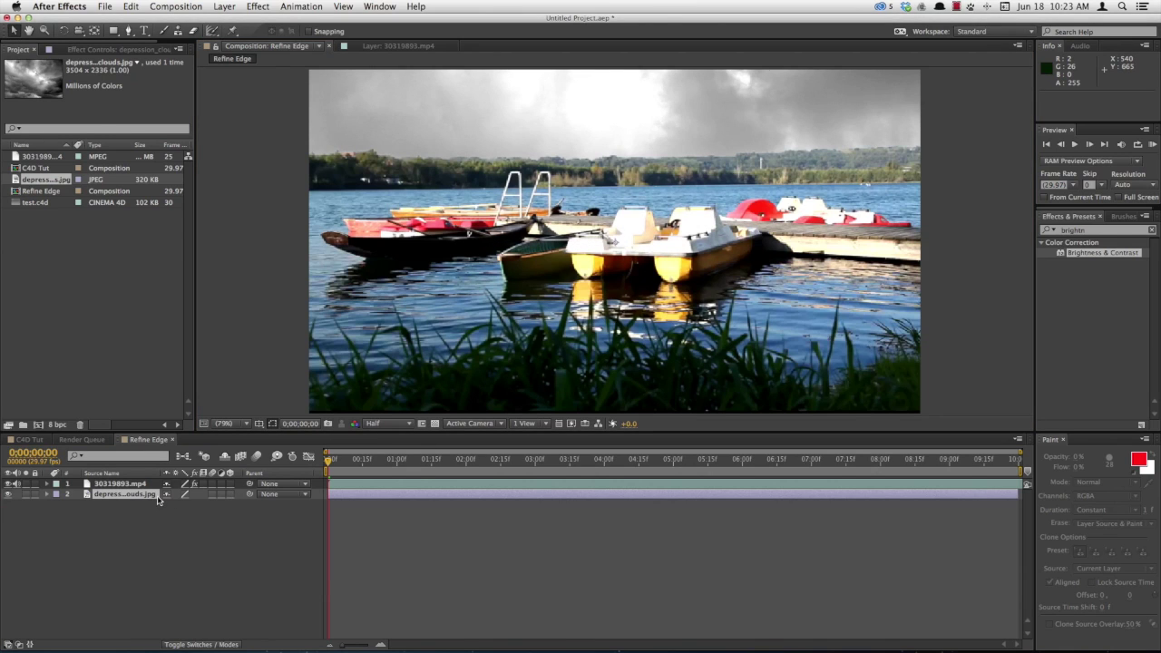
drag(559, 375, 561, 366)
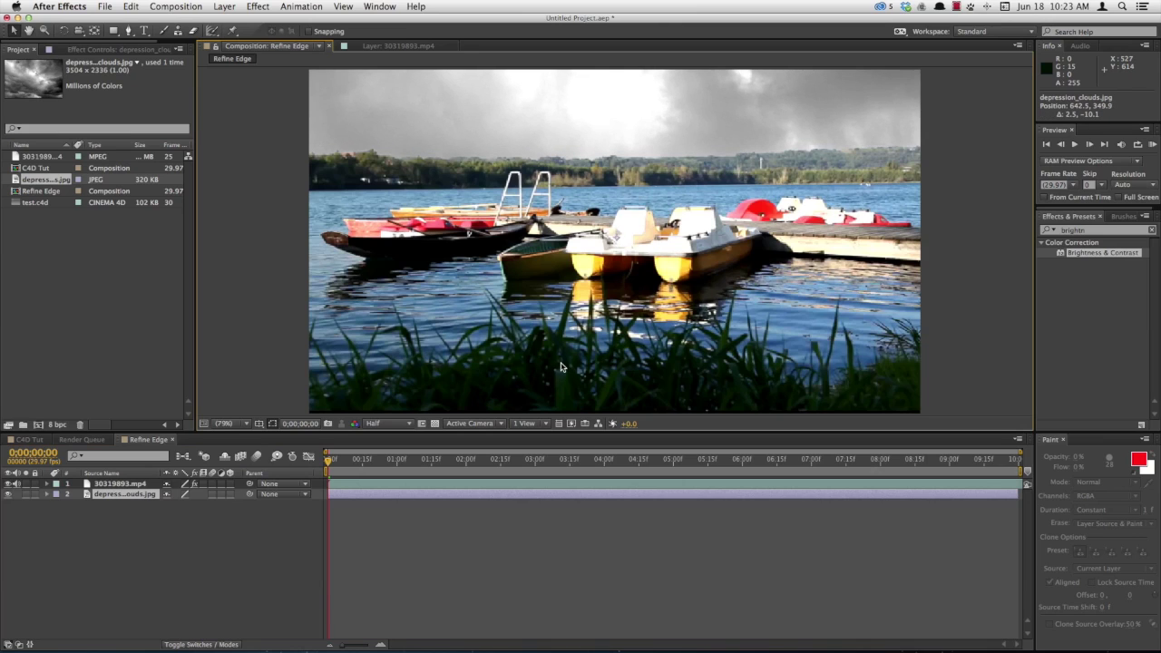
key(Return)
key(period)
key(period)
key(h)
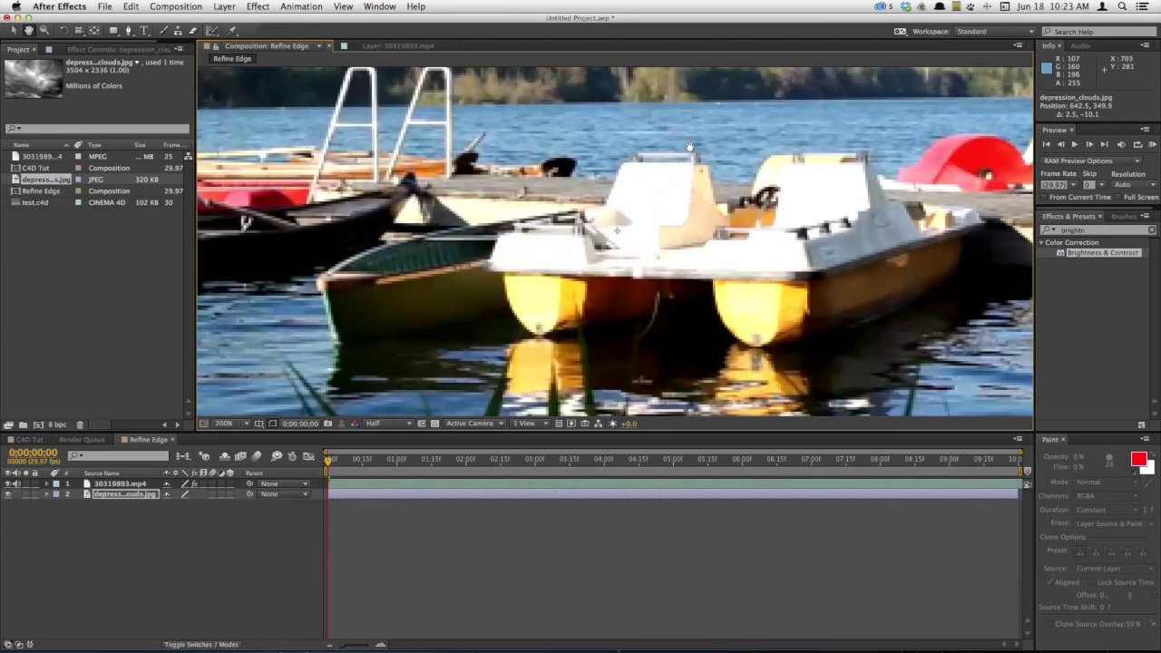
drag(689, 147, 540, 234)
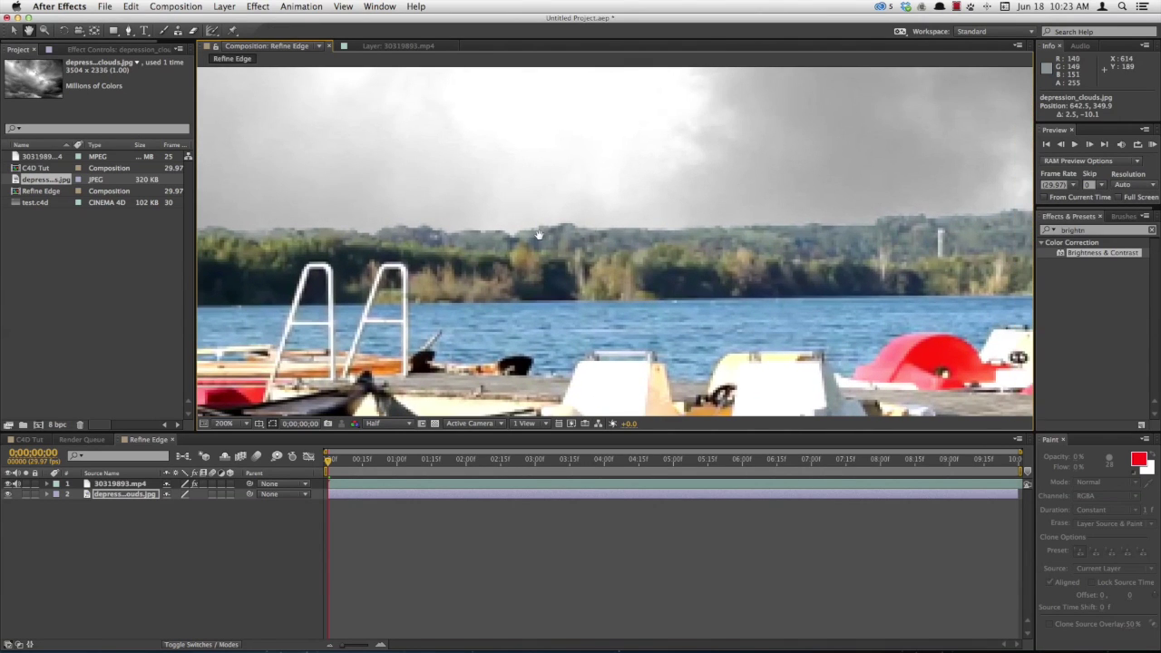
drag(822, 254, 684, 254)
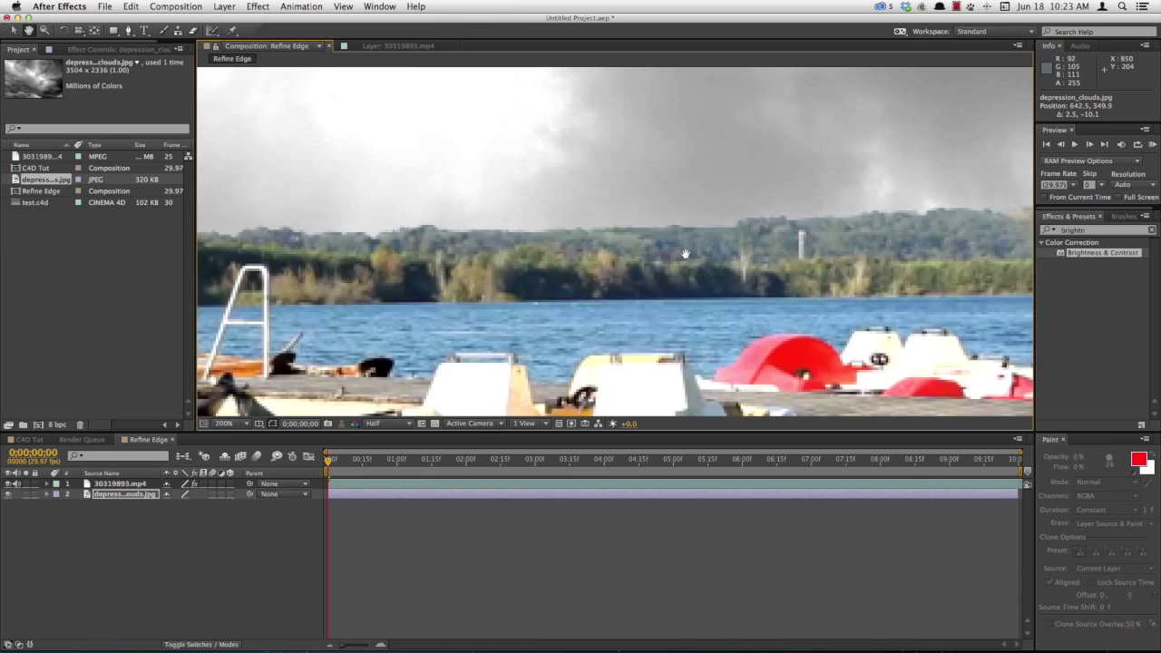
key(comma)
key(comma)
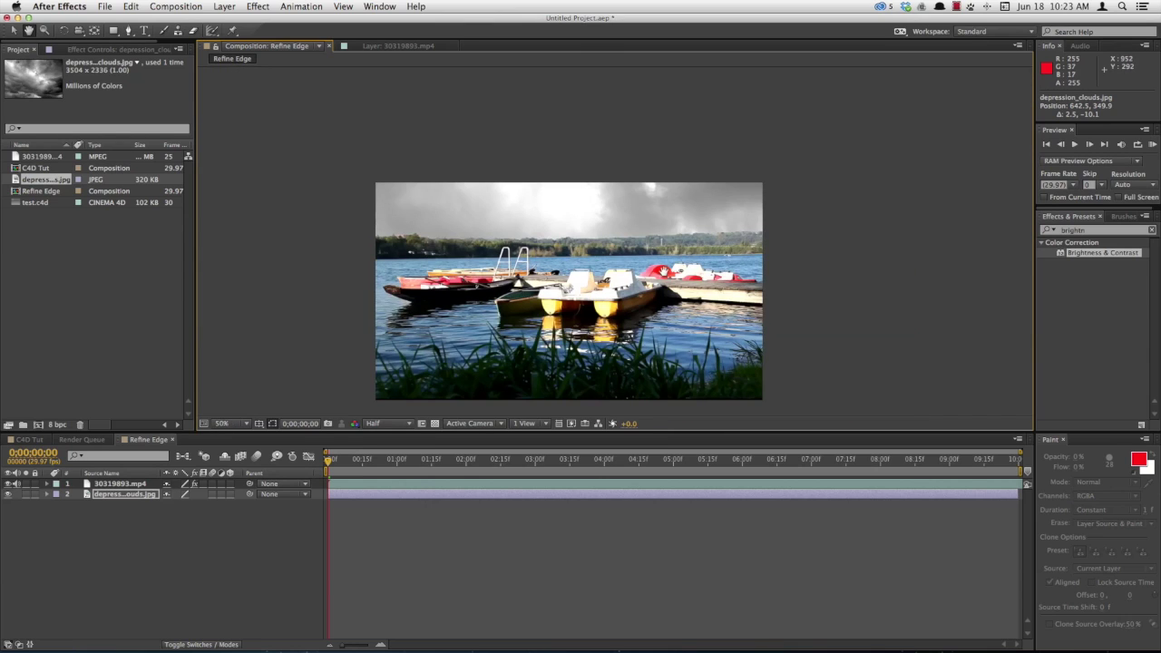
drag(664, 272, 692, 252)
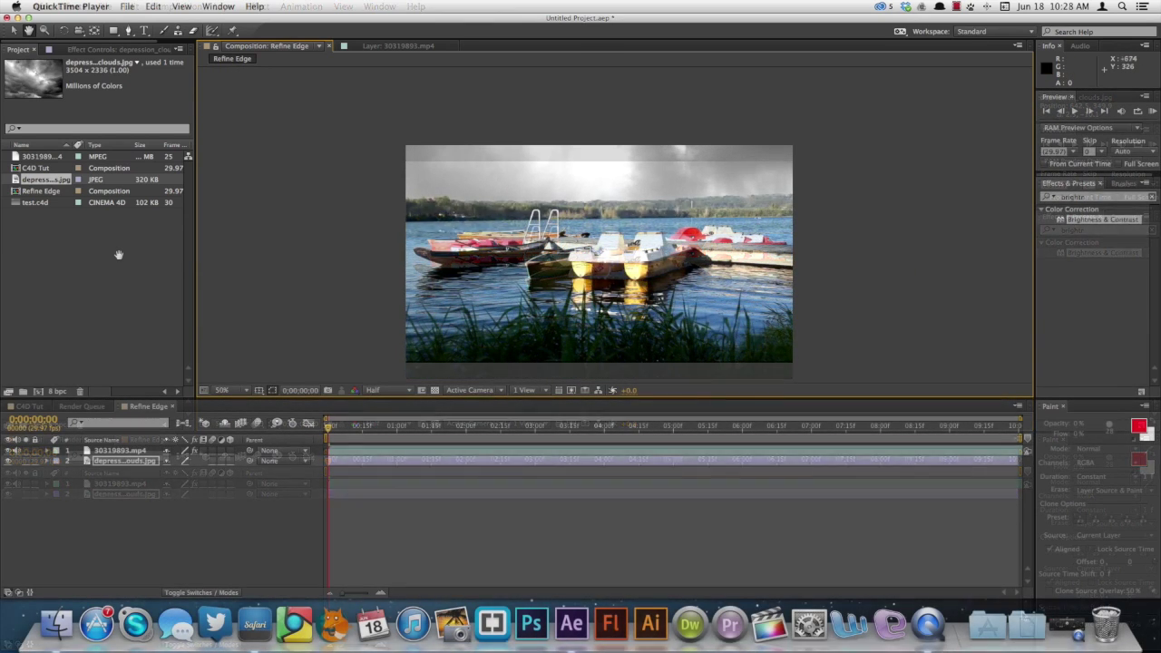